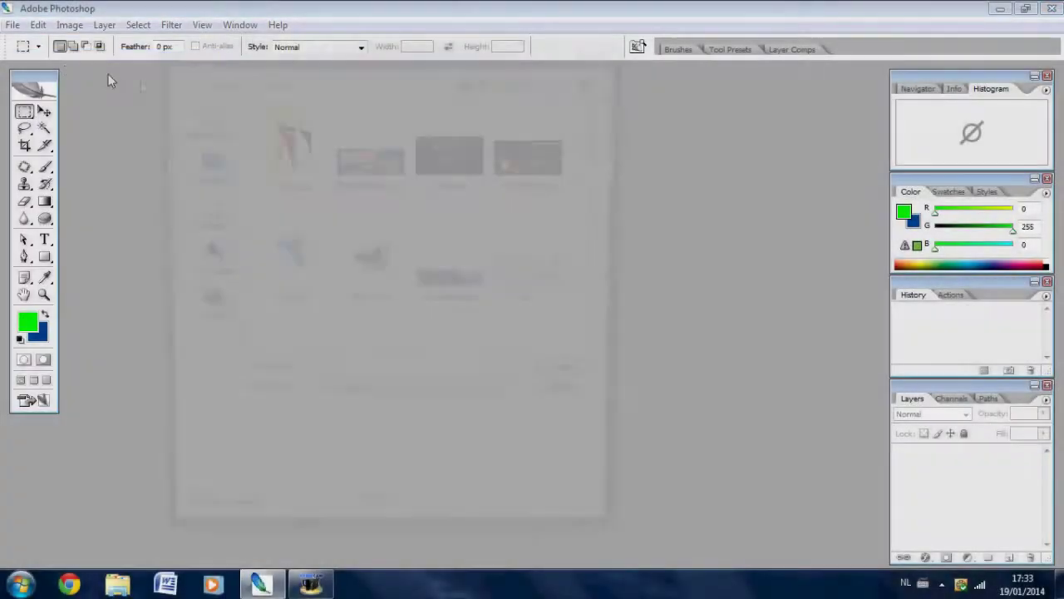
Open the green-sky roller coaster screenshot Shot1553 from the RCT3 folder.
click(206, 214)
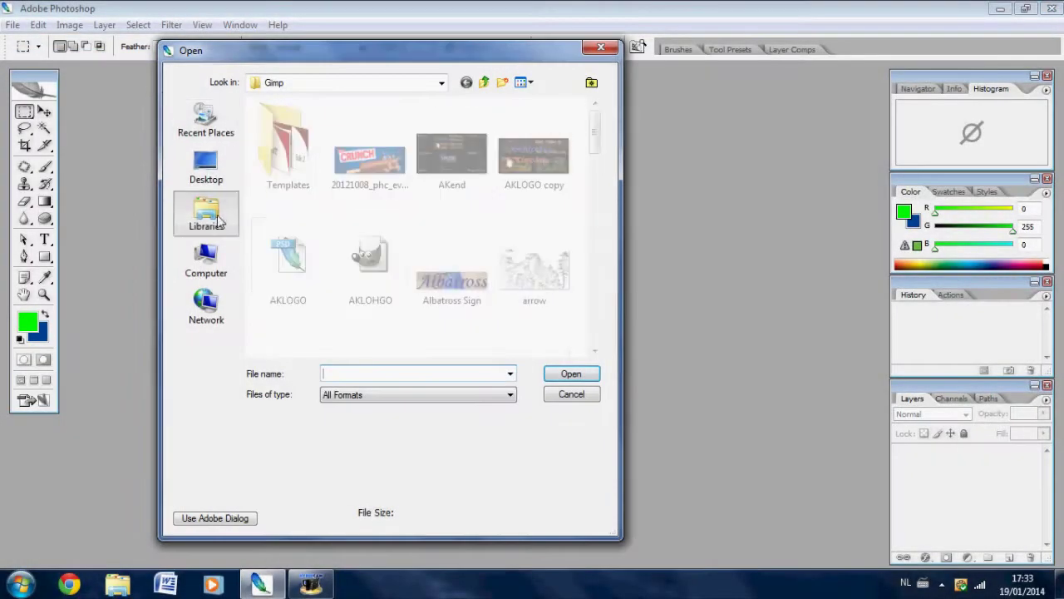
double_click(359, 171)
double_click(523, 304)
drag(594, 112, 599, 340)
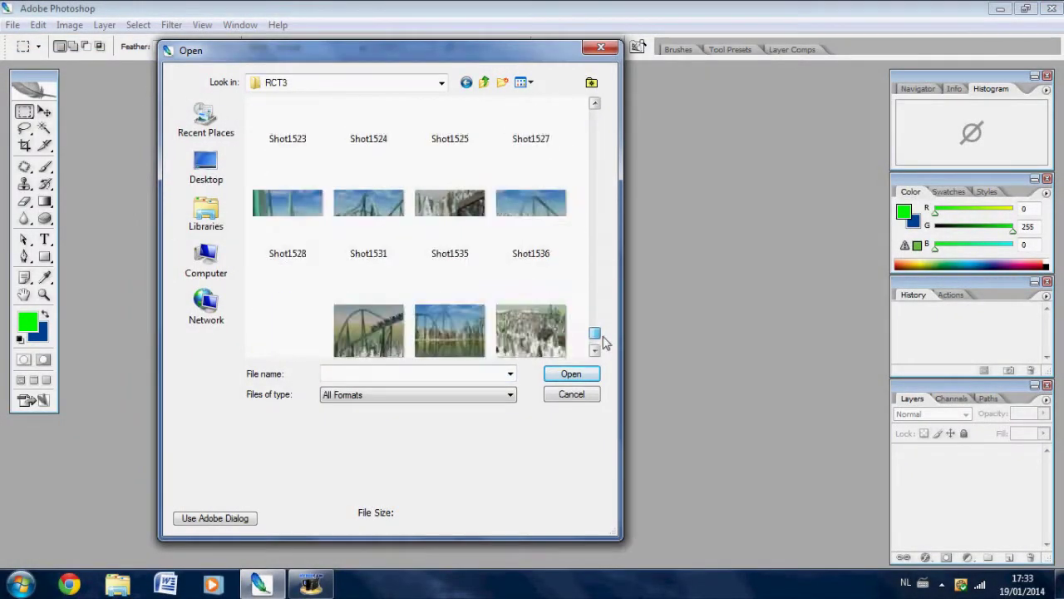
click(386, 310)
double_click(387, 310)
Resize the Shot1553 image to a width of 1366 pixels.
click(70, 25)
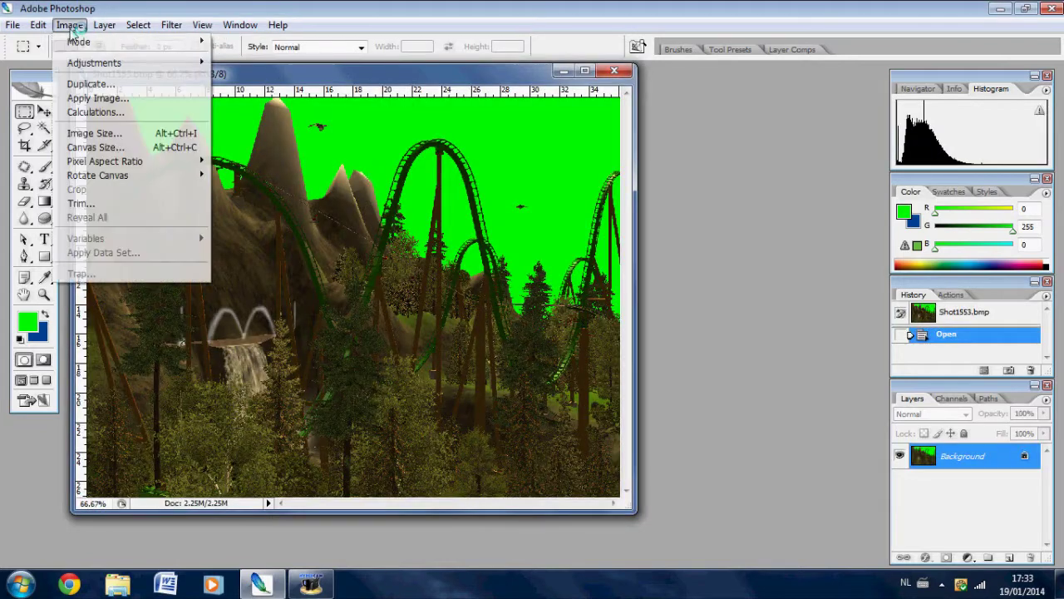
click(117, 139)
text(1)
click(889, 158)
Select the green sky with Color Range, using sampled colors and a fuzziness of 176.
click(138, 25)
click(162, 113)
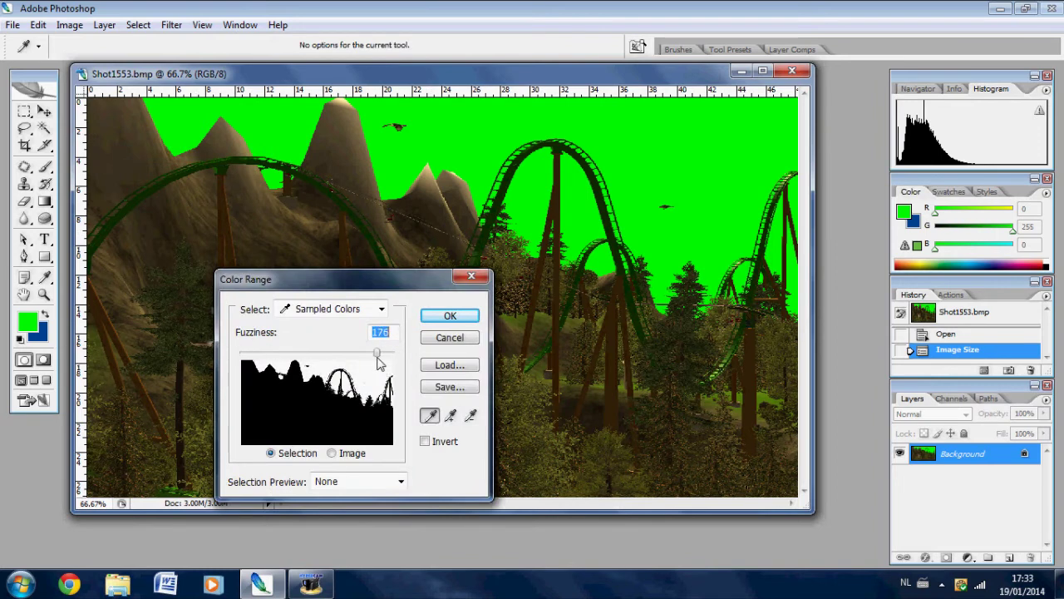
click(450, 315)
Convert the background into a regular layer and add a layer mask from the green selection.
right_click(933, 460)
right_click(956, 454)
click(890, 320)
click(946, 557)
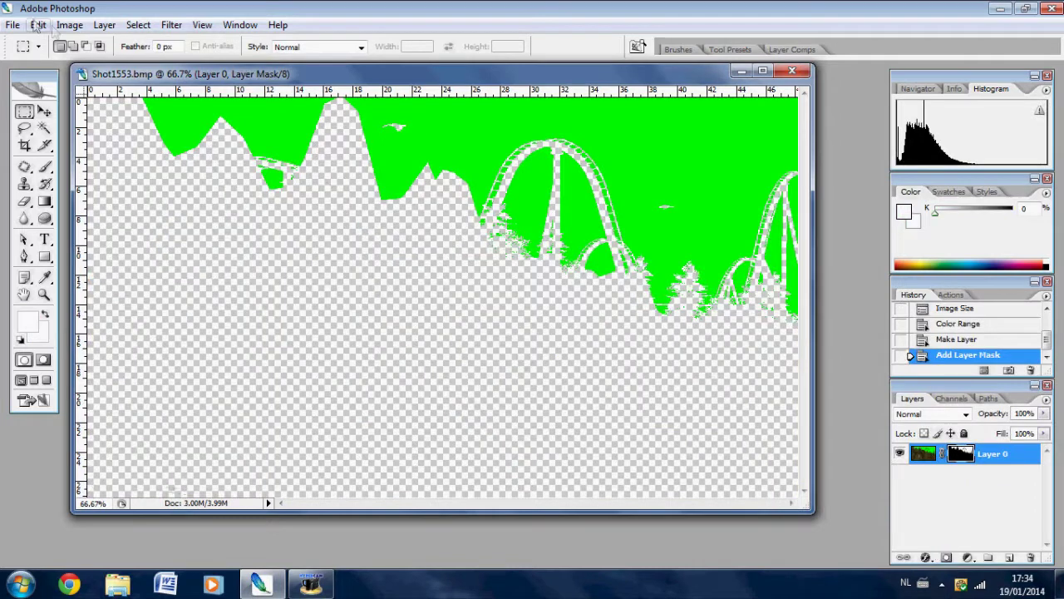
Invert the layer mask to hide the green sky and show the coaster scenery.
click(69, 25)
mouse_move(94, 63)
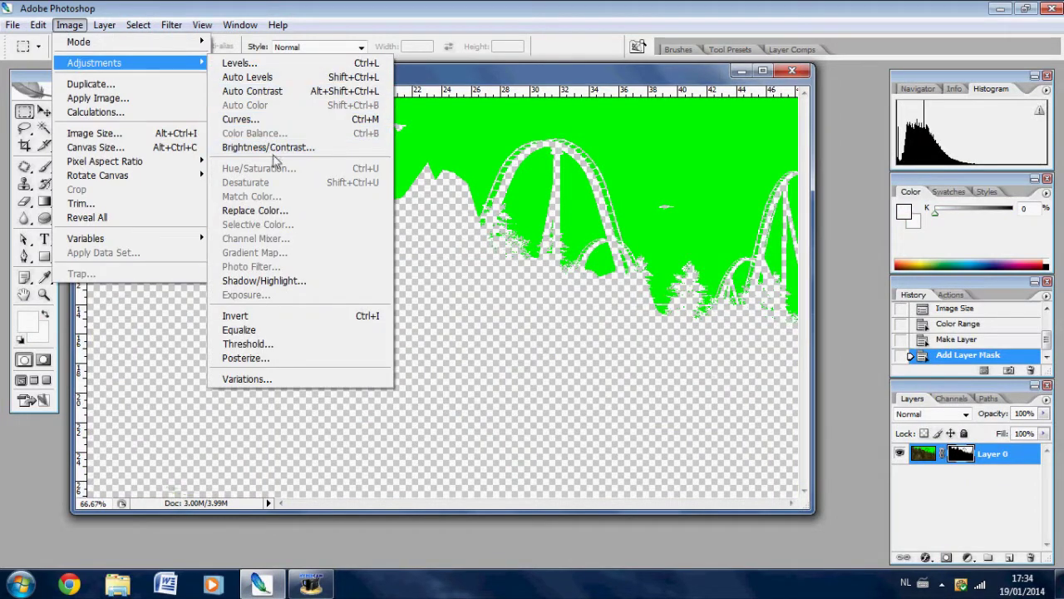
click(274, 315)
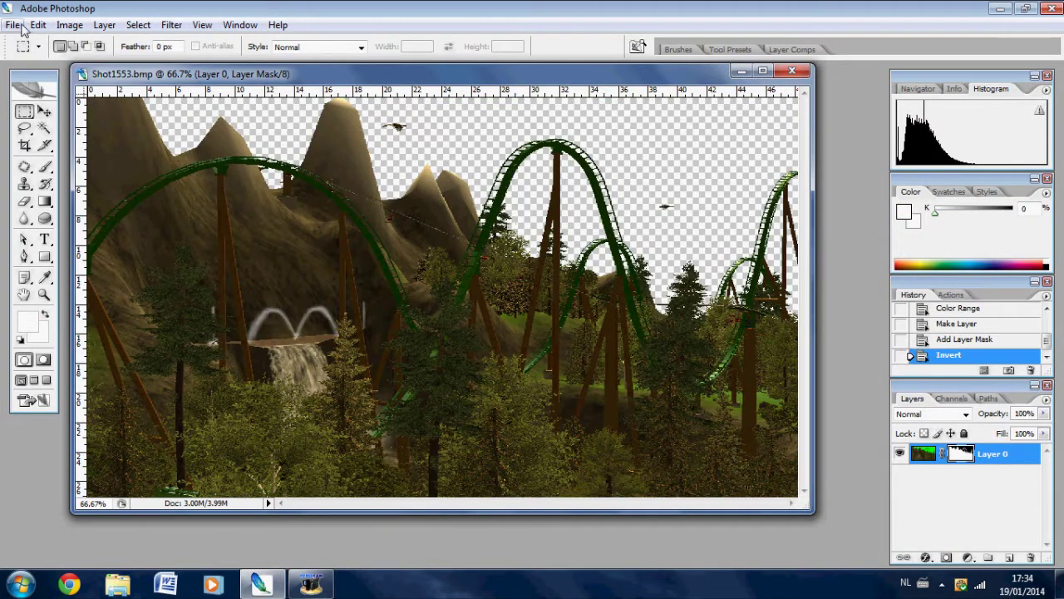
Open the cloudy sky picture with birds, wallpaper-996797.jpg.
click(22, 28)
click(33, 59)
double_click(443, 150)
scroll(266, 183, down, 5)
double_click(266, 182)
double_click(283, 316)
click(292, 214)
click(570, 374)
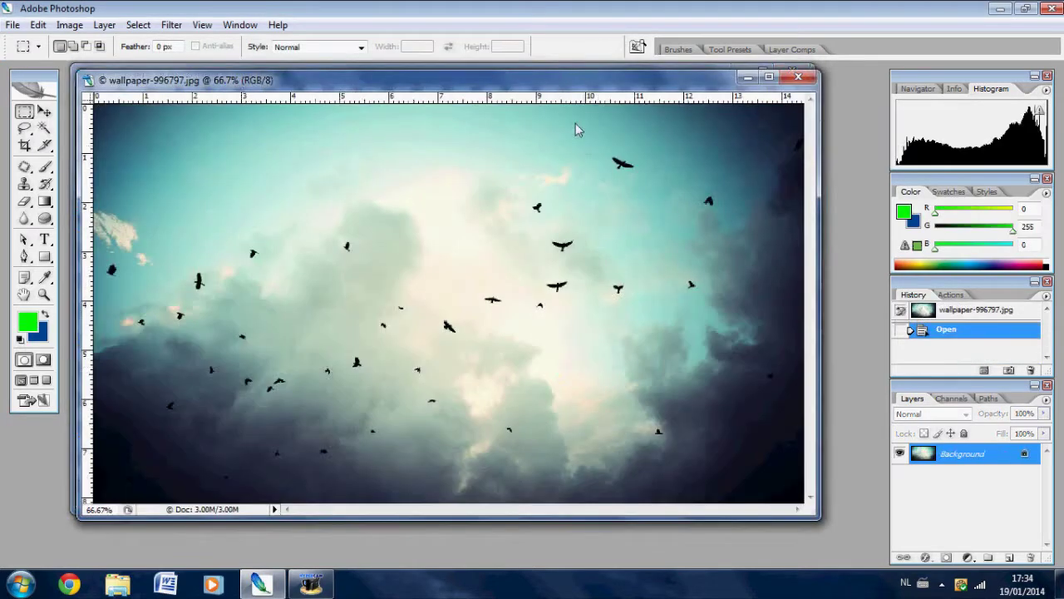
Move the sky picture into Shot1553.bmp as a layer beneath the masked coaster layer and align it behind the mountains.
drag(576, 80, 808, 198)
click(44, 111)
drag(673, 409, 571, 207)
drag(399, 241, 308, 222)
drag(1000, 453, 986, 484)
drag(648, 210, 653, 179)
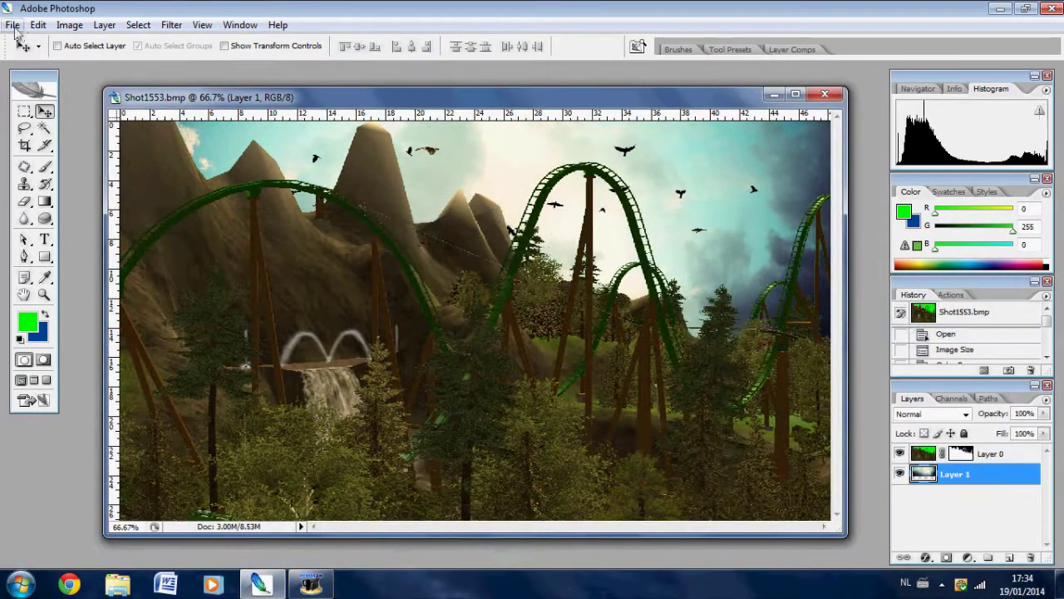
Save the composite in the Gimp folder as School.png in PNG format.
click(13, 24)
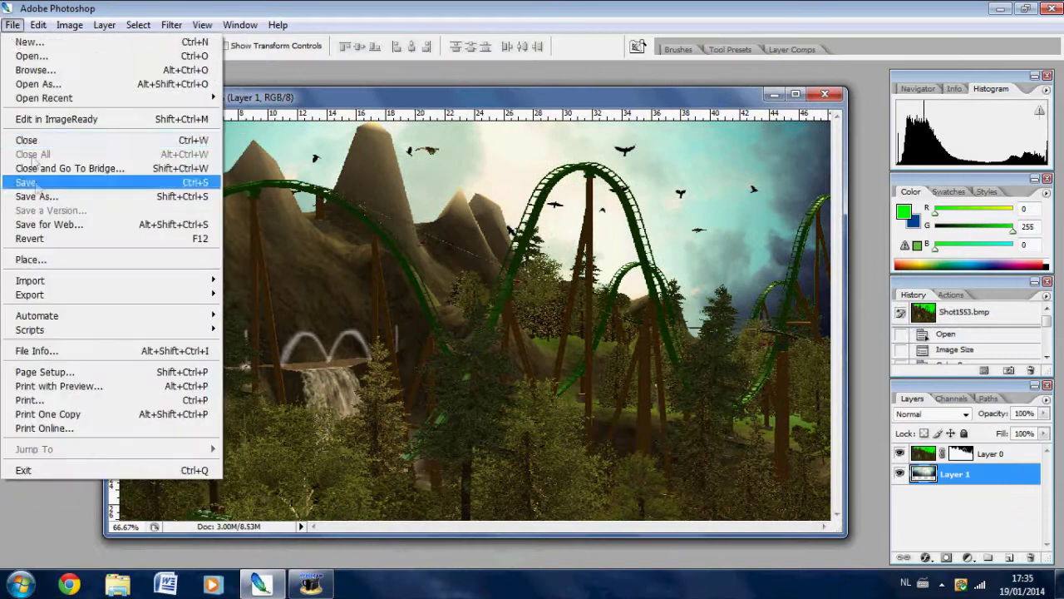
click(30, 182)
click(478, 76)
double_click(287, 254)
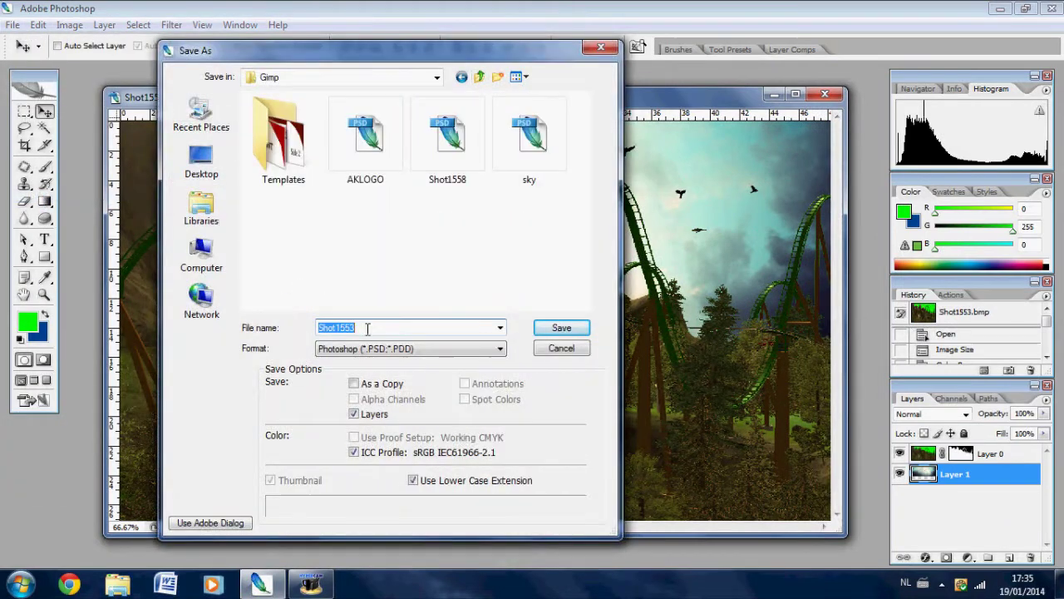
click(500, 348)
click(358, 485)
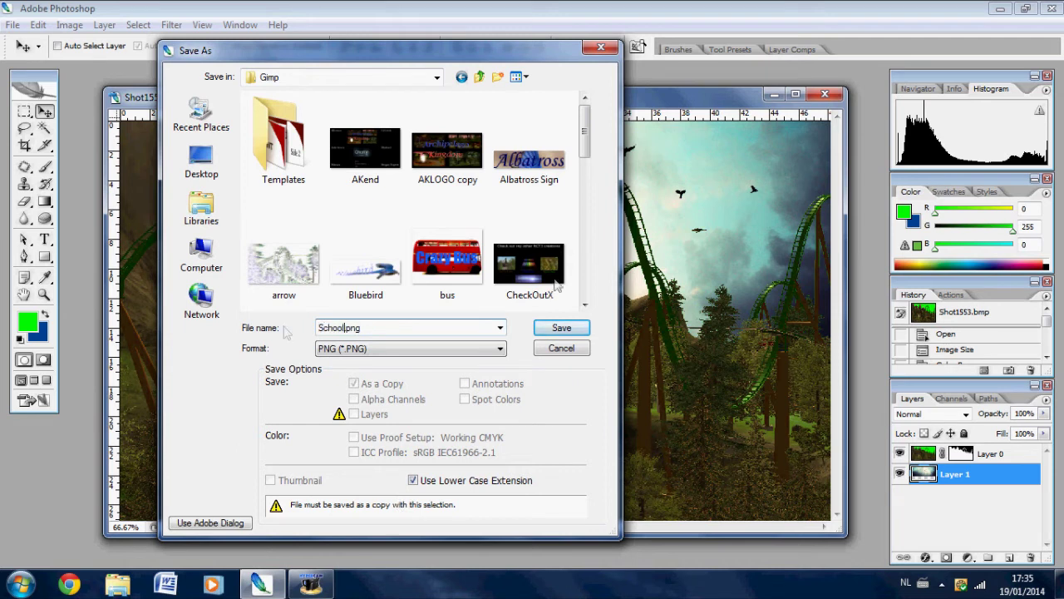
click(541, 330)
click(564, 277)
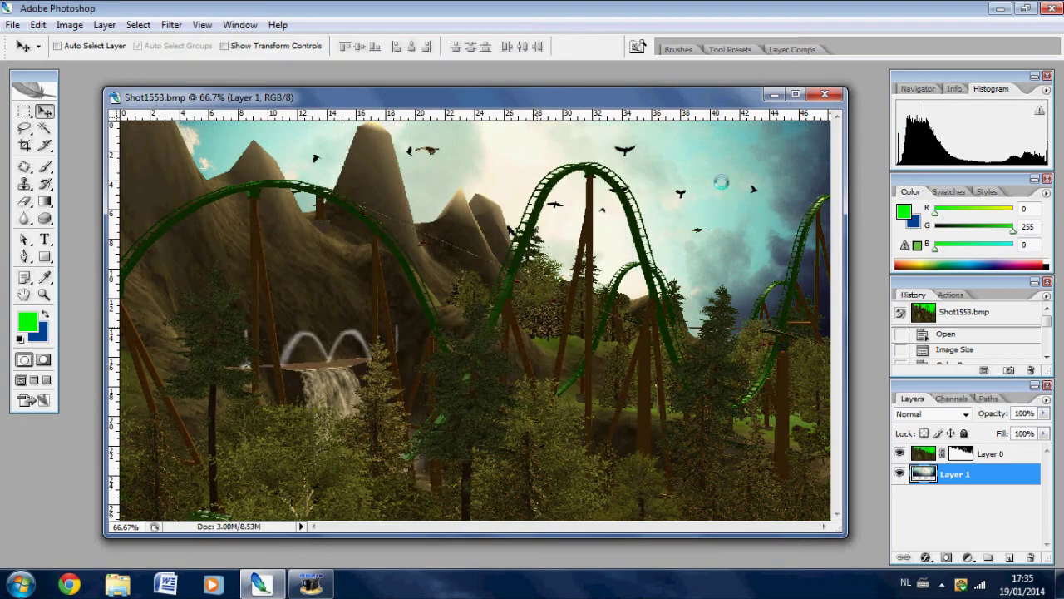
Close Shot1553.bmp without saving and open School.png from the Gimp folder.
click(825, 94)
click(535, 237)
click(13, 24)
click(39, 61)
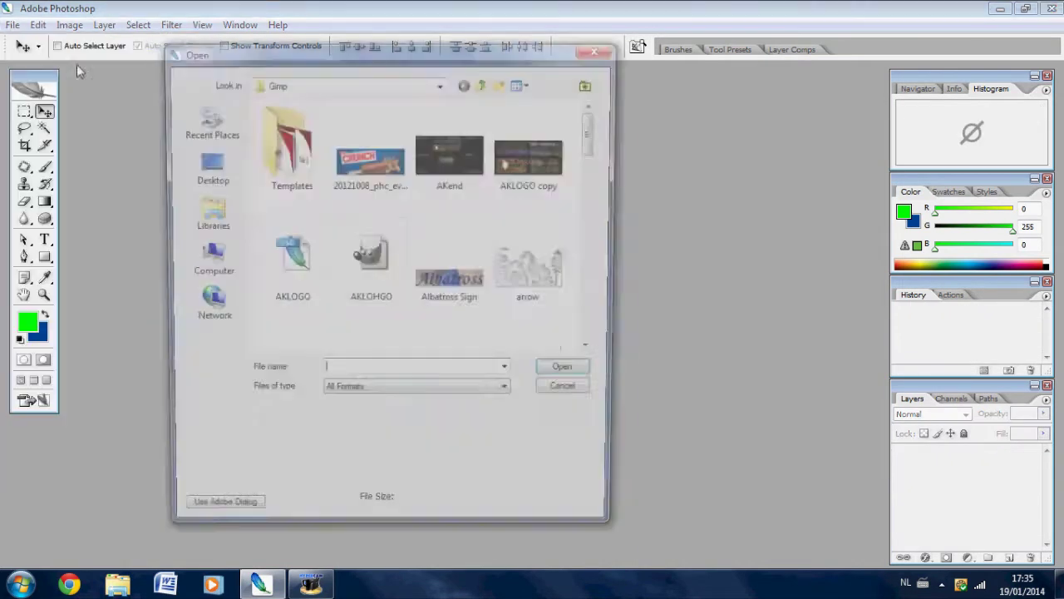
drag(595, 158, 597, 233)
click(412, 316)
click(572, 374)
Open the green-screen train screenshots Shot1547 through Shot1552 together from the RCT3 folder.
click(12, 24)
click(33, 58)
click(484, 81)
double_click(529, 267)
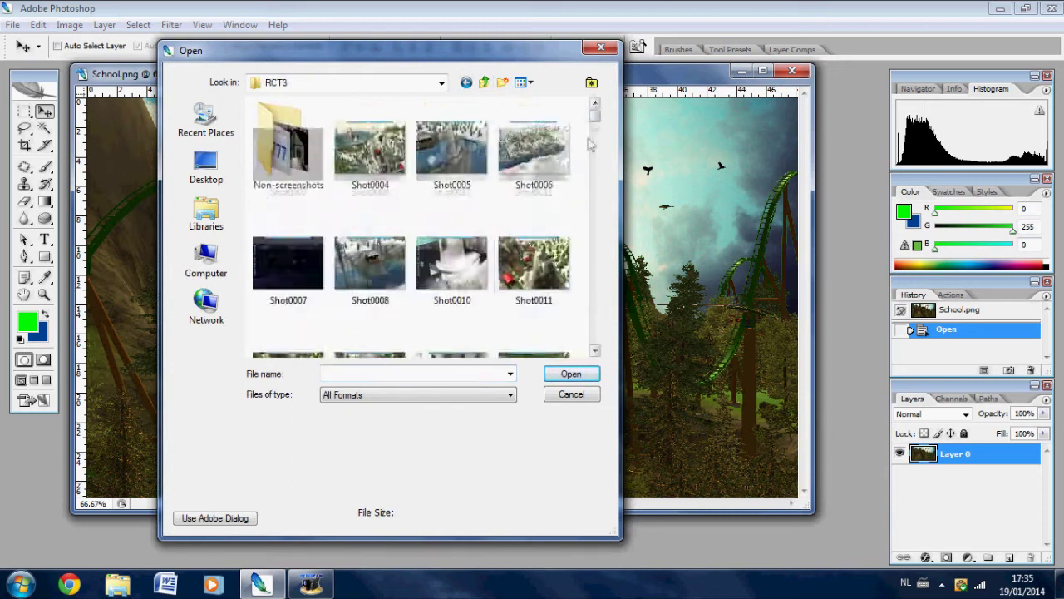
drag(595, 118, 614, 342)
click(287, 312)
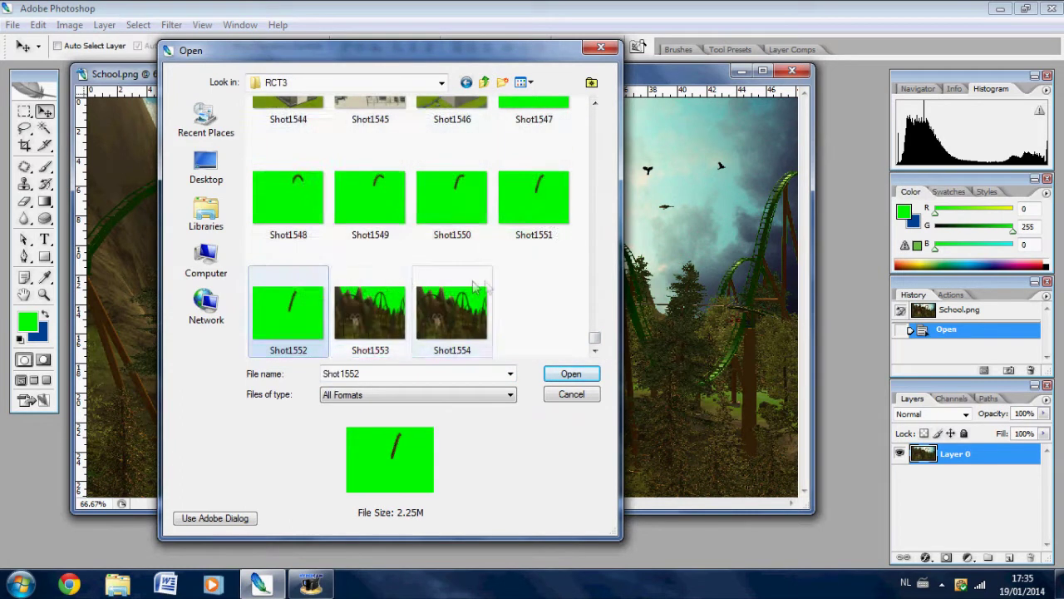
scroll(513, 291, up, 2)
click(513, 291)
scroll(513, 291, down, 3)
shift+click(291, 314)
click(572, 373)
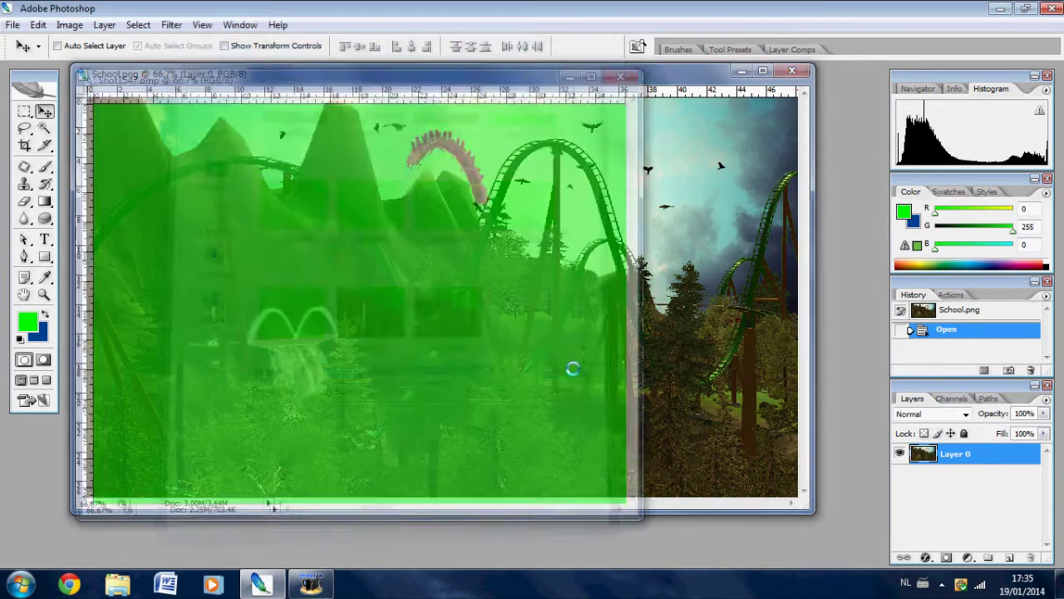
Resize Shot1547.bmp to a width of 1366 pixels and select its green background with Color Range at fuzziness 180.
click(69, 24)
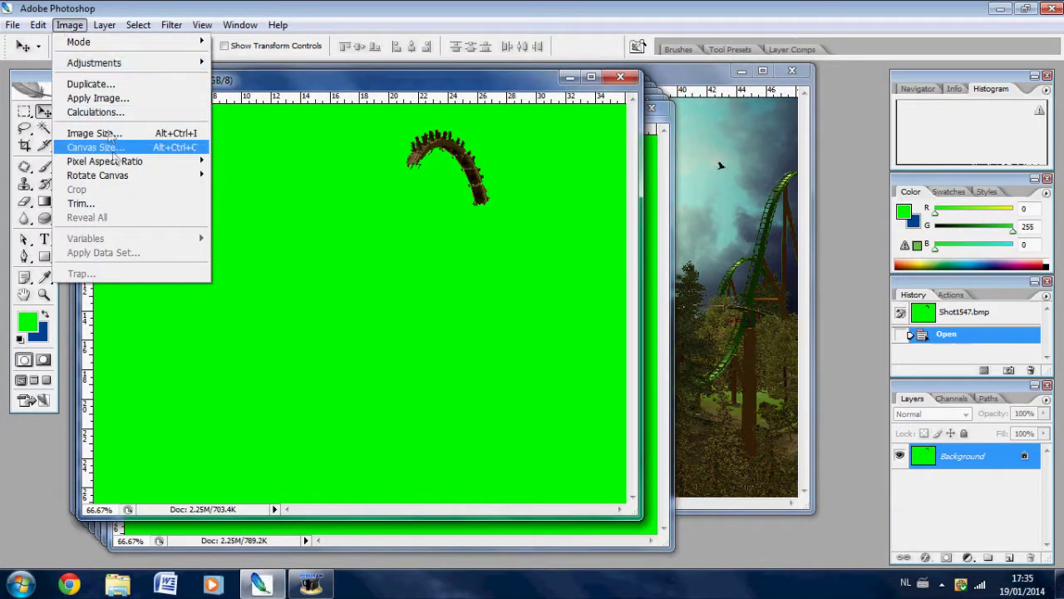
click(96, 142)
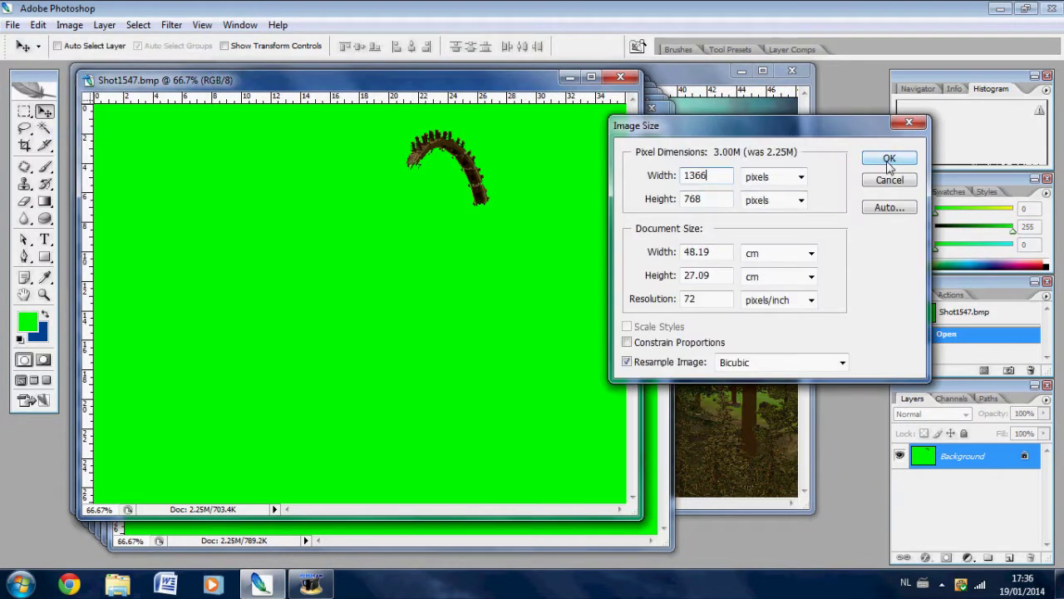
click(888, 158)
click(138, 24)
click(158, 152)
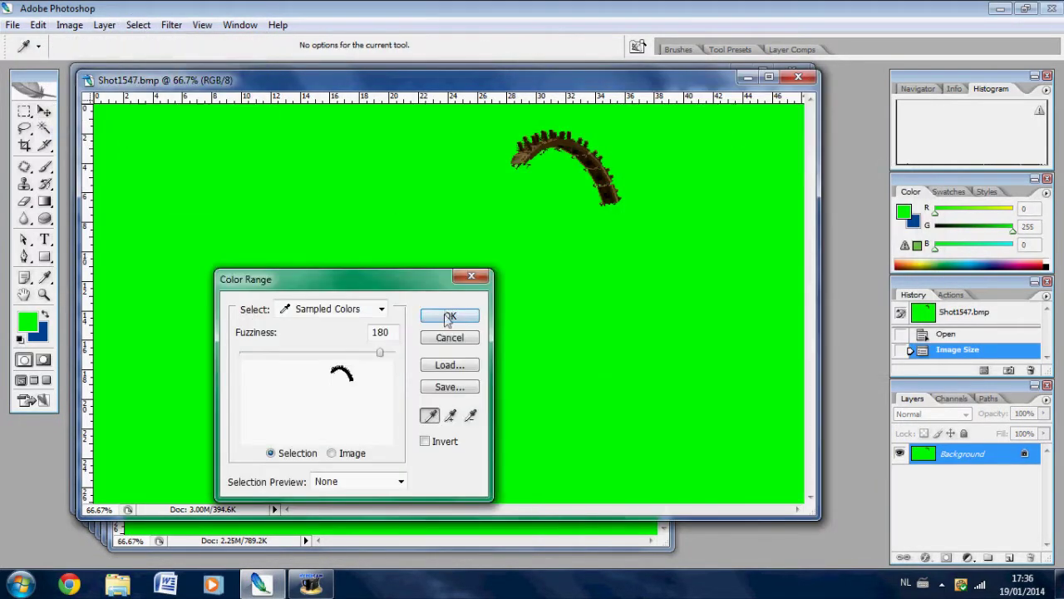
click(446, 311)
Turn Shot1547's background into a layer masked by the green selection and invert the mask to isolate the train.
right_click(964, 453)
click(927, 319)
click(974, 181)
click(946, 557)
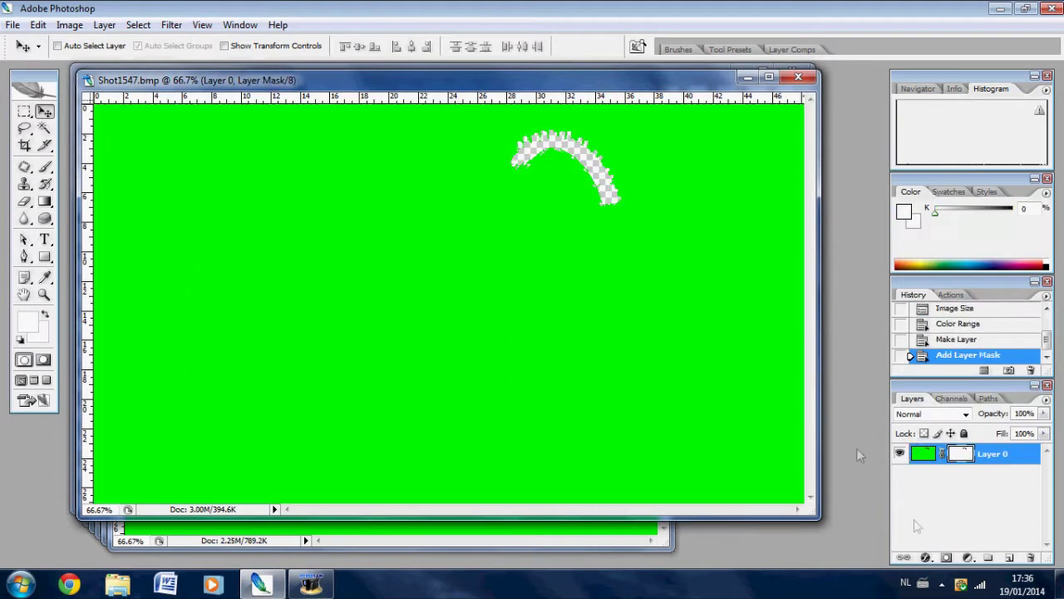
click(69, 24)
mouse_move(93, 64)
click(275, 318)
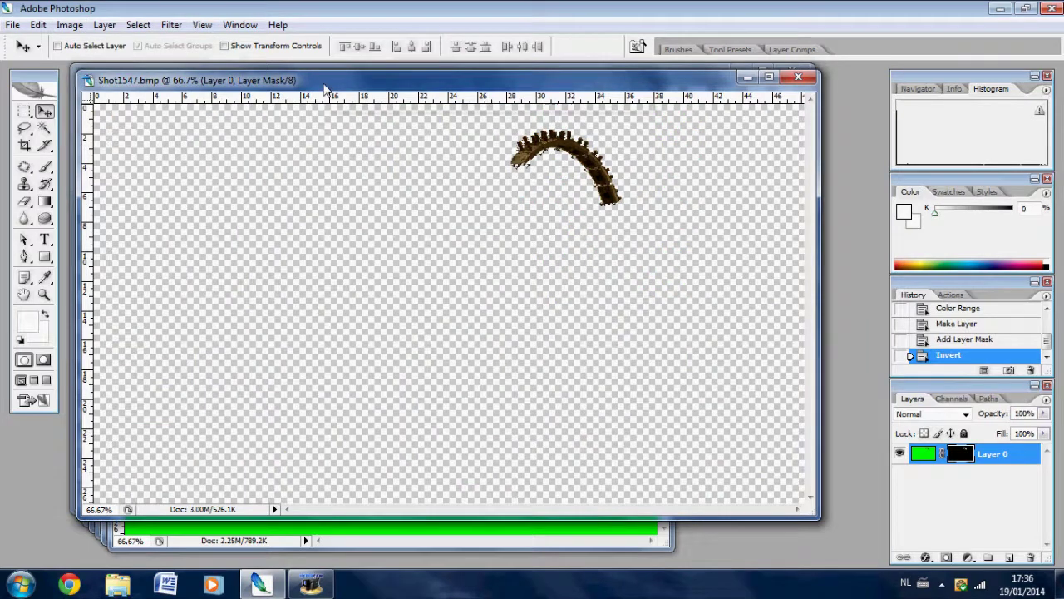
Move the isolated Shot1547 train into School.png onto the crest of the tall coaster hill and lower its layer opacity.
drag(323, 84, 120, 122)
drag(721, 165, 721, 166)
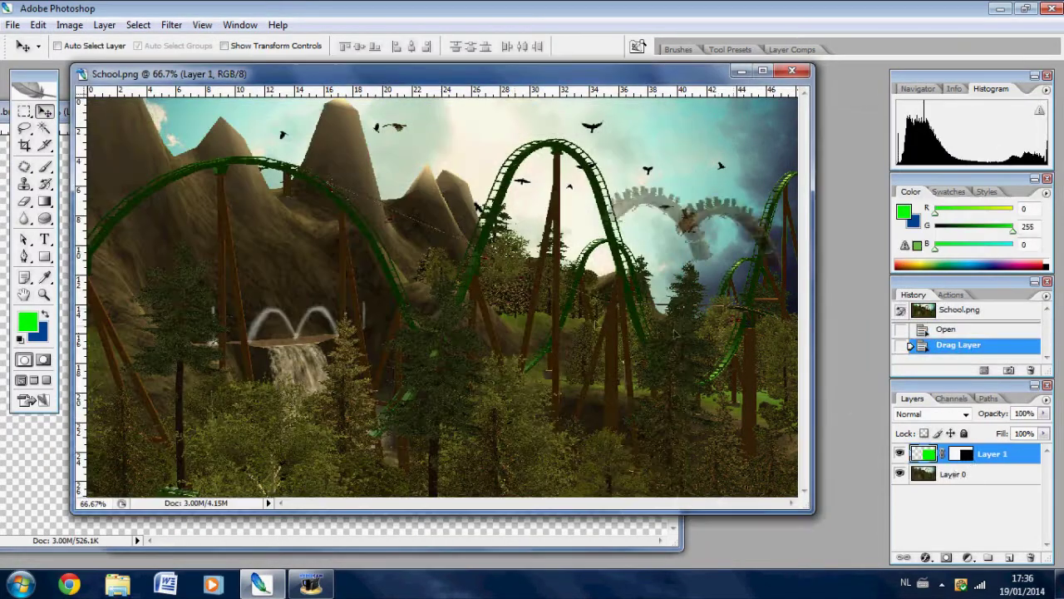
drag(613, 313, 451, 250)
click(1043, 413)
drag(1040, 431, 973, 434)
Resize Shot1548.bmp to a width of 1366 pixels and select its green background with Color Range at fuzziness 180.
click(516, 549)
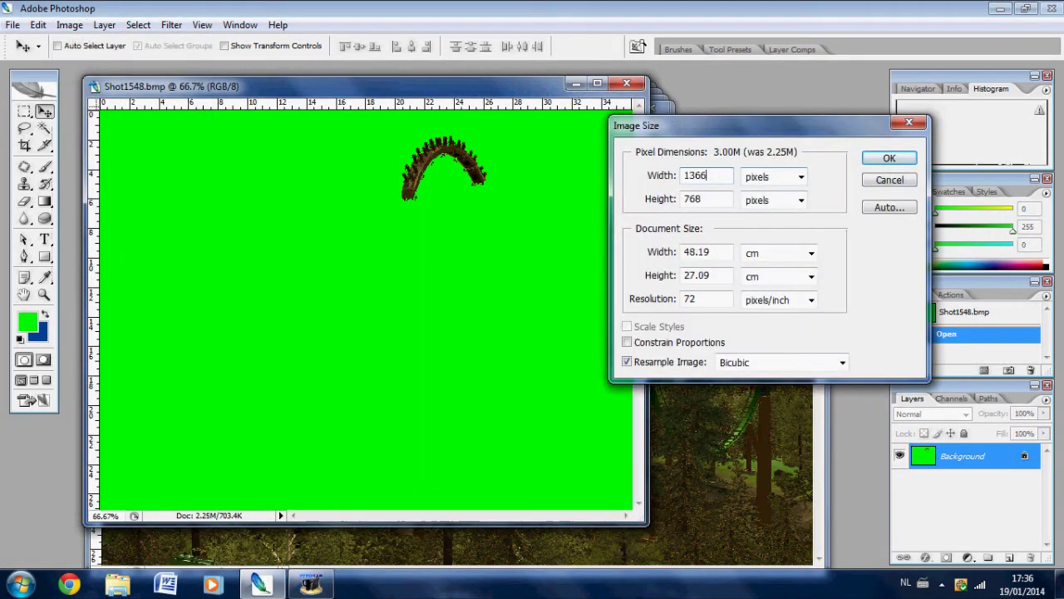
key(Return)
click(138, 24)
click(158, 152)
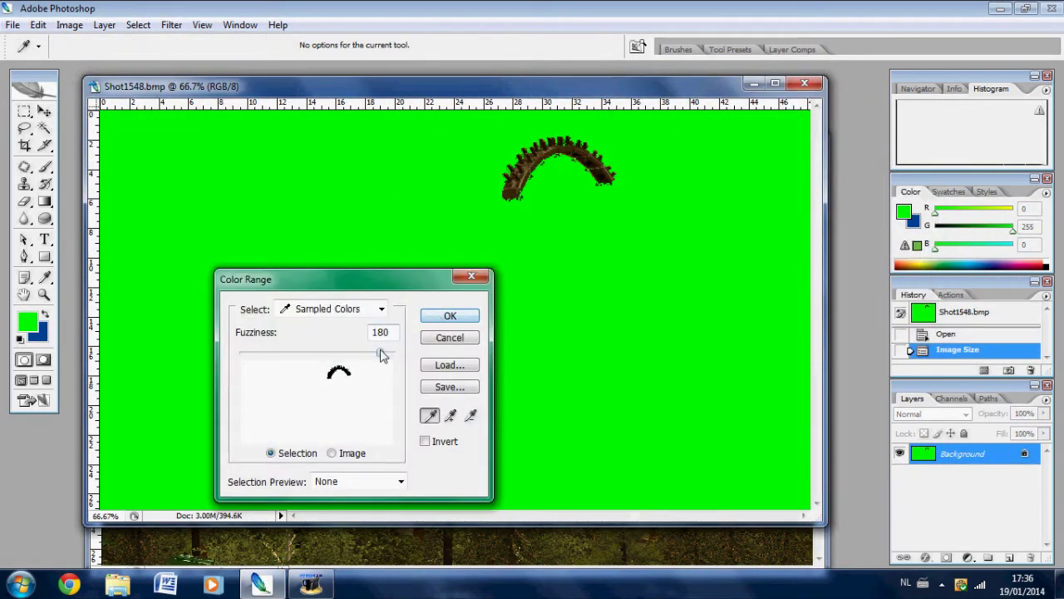
click(453, 320)
Isolate the Shot1548 train with an inverted layer mask and place it on the tall hill's crest in School.png.
double_click(964, 454)
key(Return)
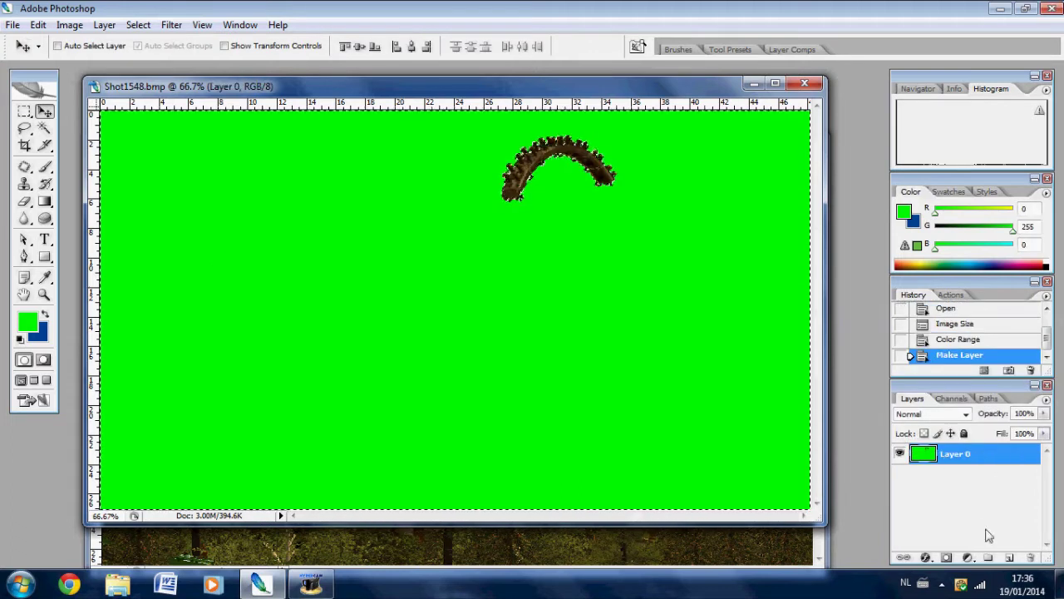
click(946, 557)
click(69, 24)
click(300, 315)
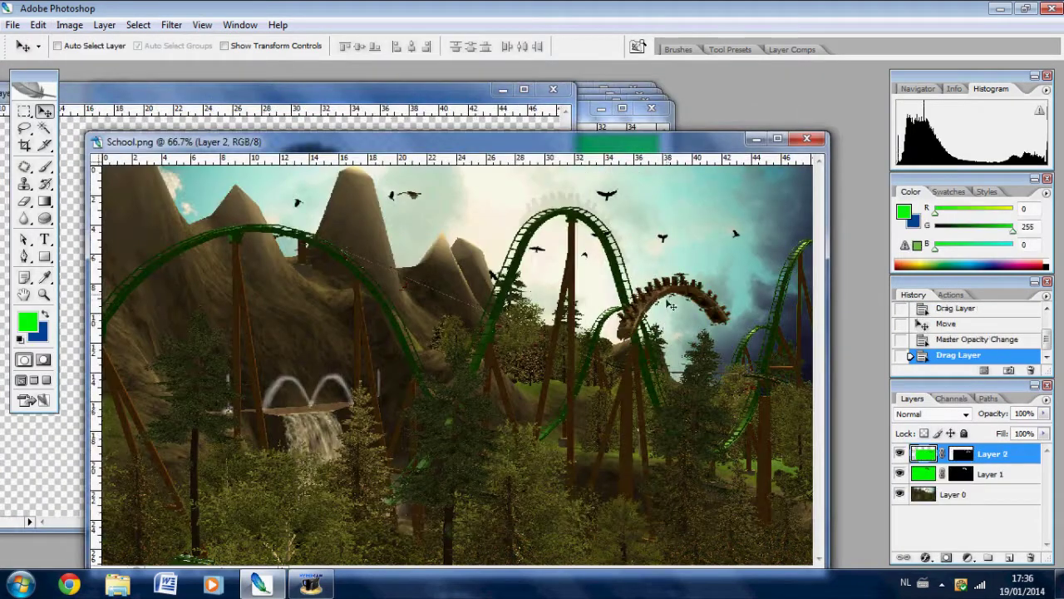
drag(670, 305, 558, 214)
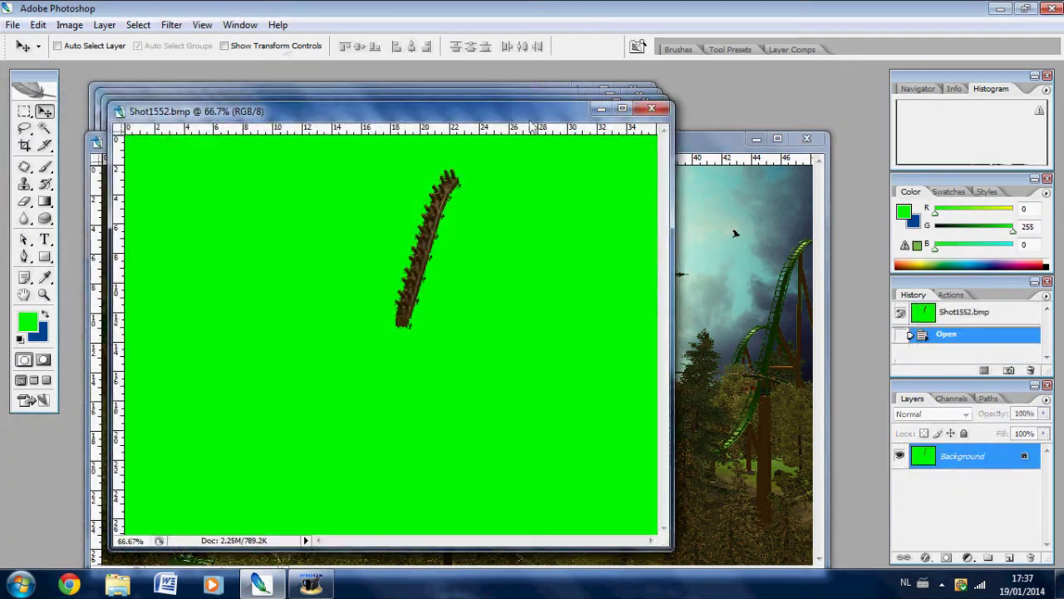
Resize Shot1549.bmp to a width of 1366 pixels and select its green background with Color Range.
drag(397, 99, 398, 87)
click(69, 24)
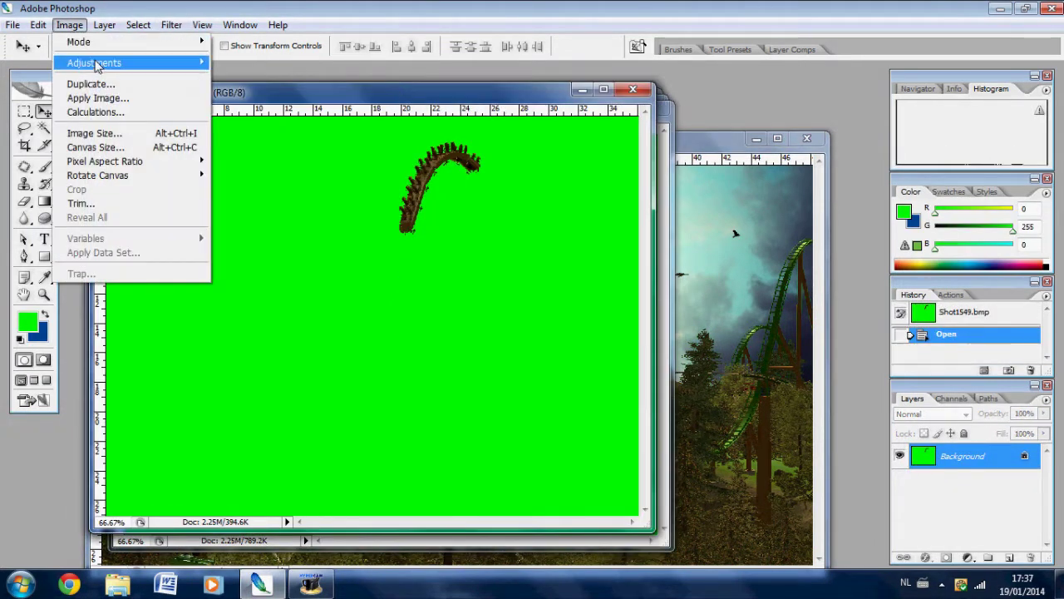
click(91, 132)
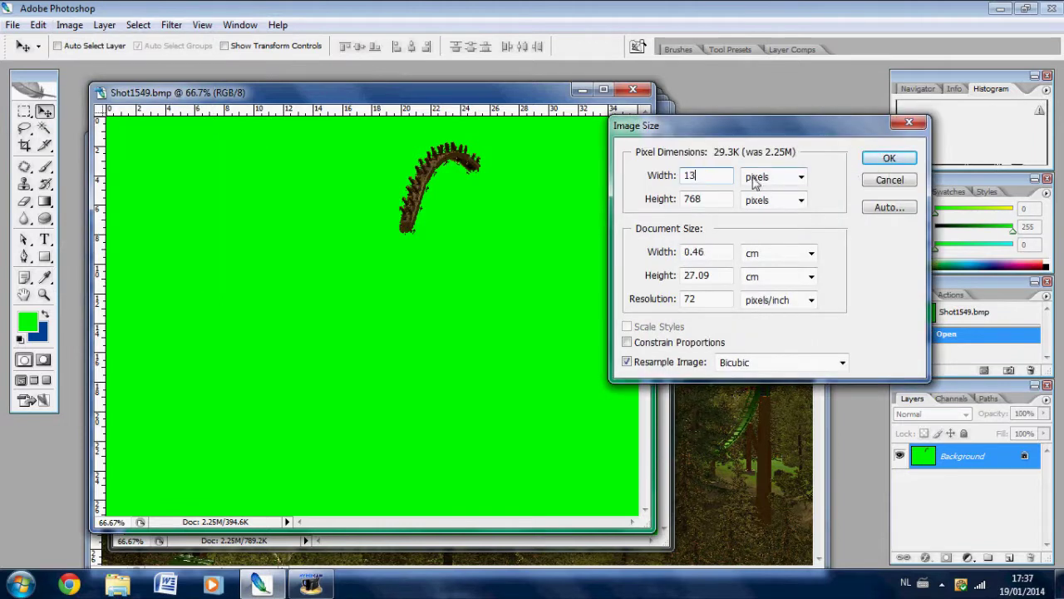
click(888, 158)
click(138, 24)
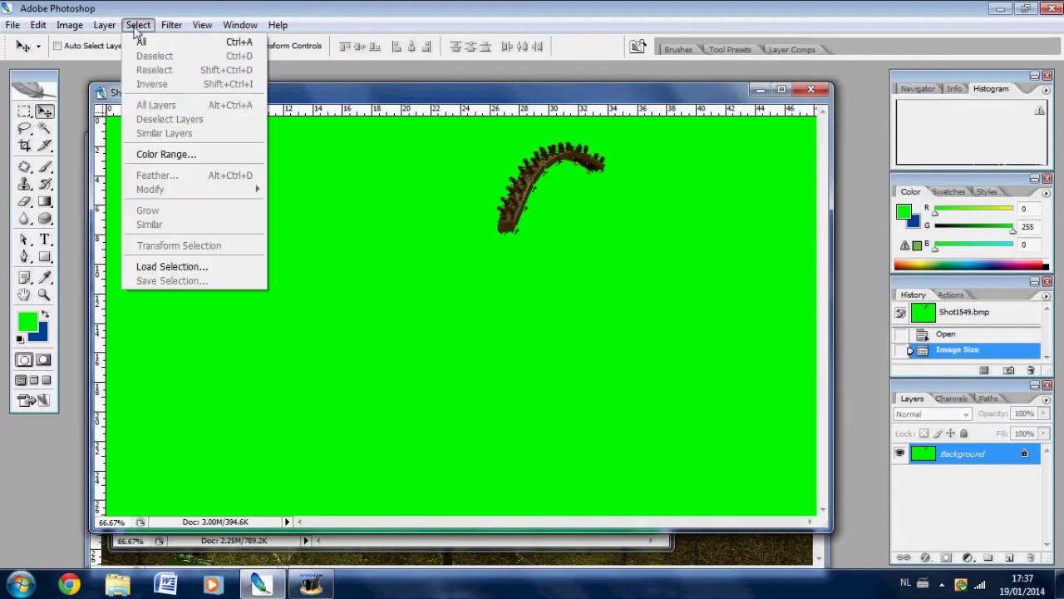
click(158, 156)
click(449, 316)
Isolate the Shot1549 train with an inverted layer mask and position it along the tall hill's track in School.png.
double_click(973, 453)
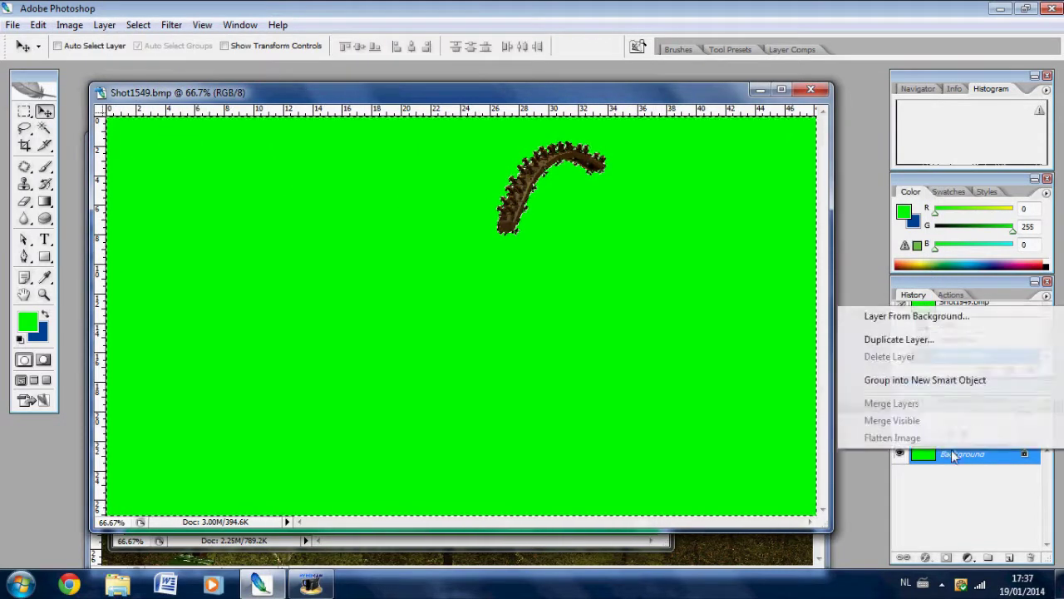
key(Return)
click(946, 558)
click(70, 25)
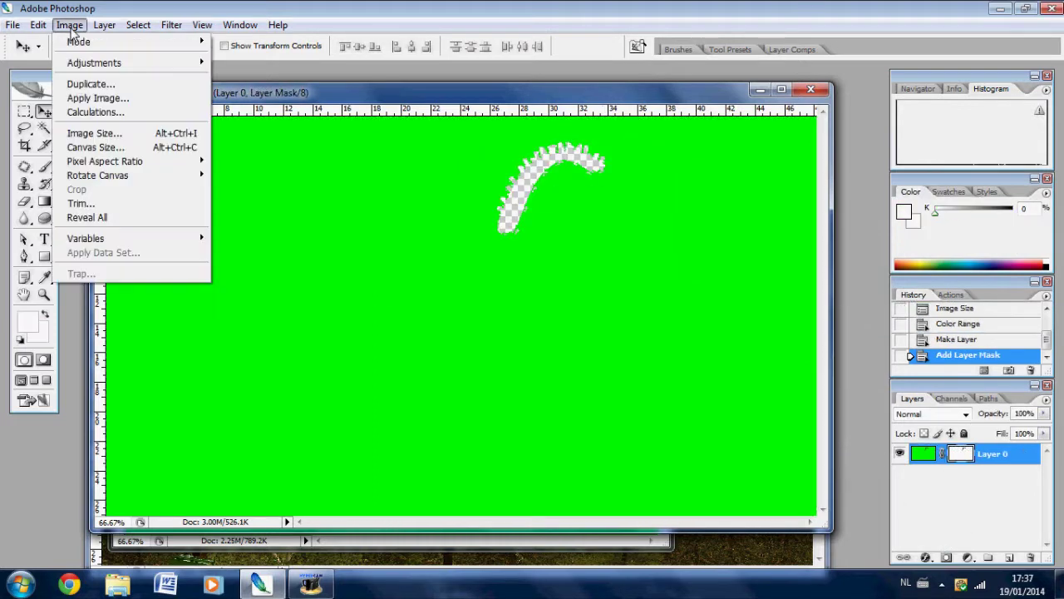
key(Escape)
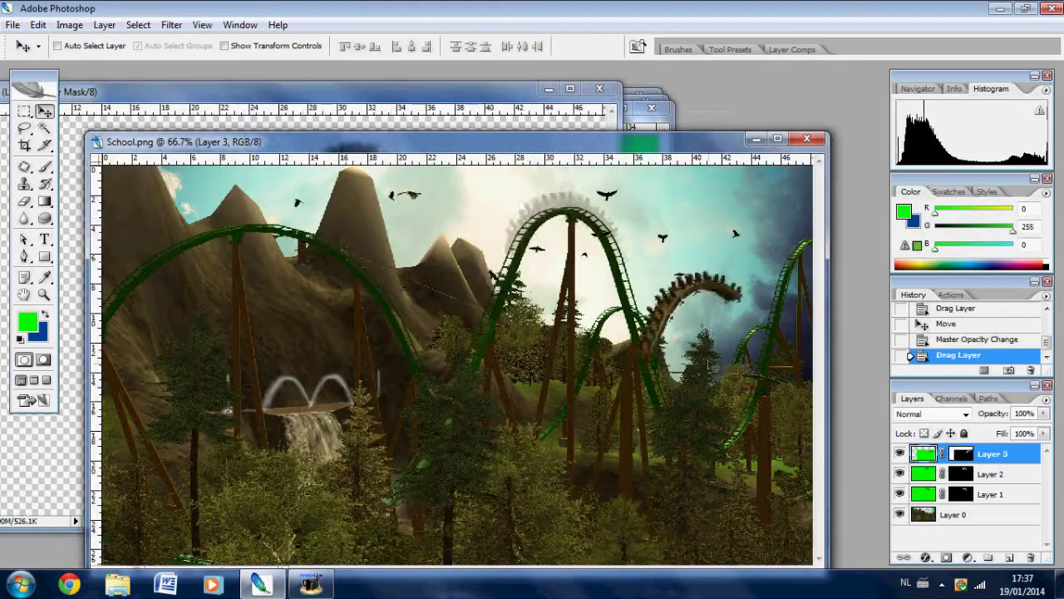
drag(676, 302, 532, 221)
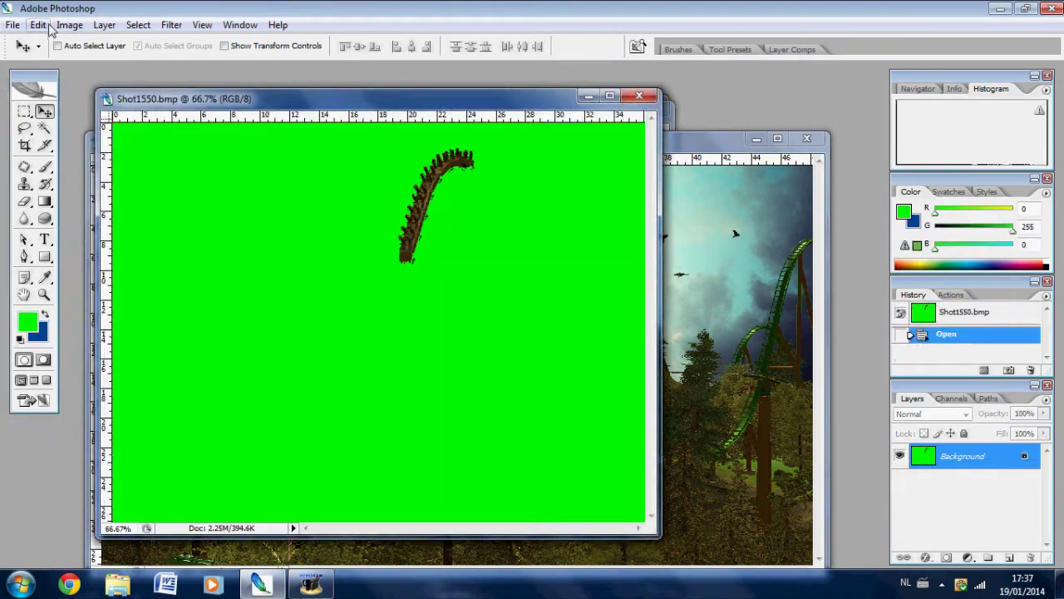
Resize Shot1550.bmp to a width of 1366 pixels and select its green background with Color Range.
click(69, 24)
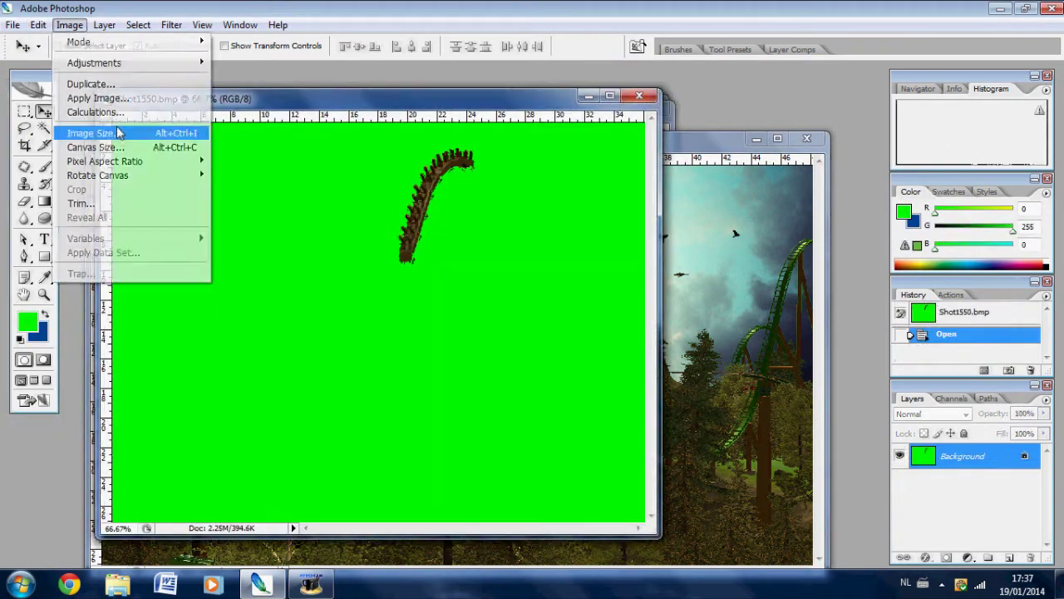
click(91, 130)
text(1366)
click(889, 158)
click(104, 24)
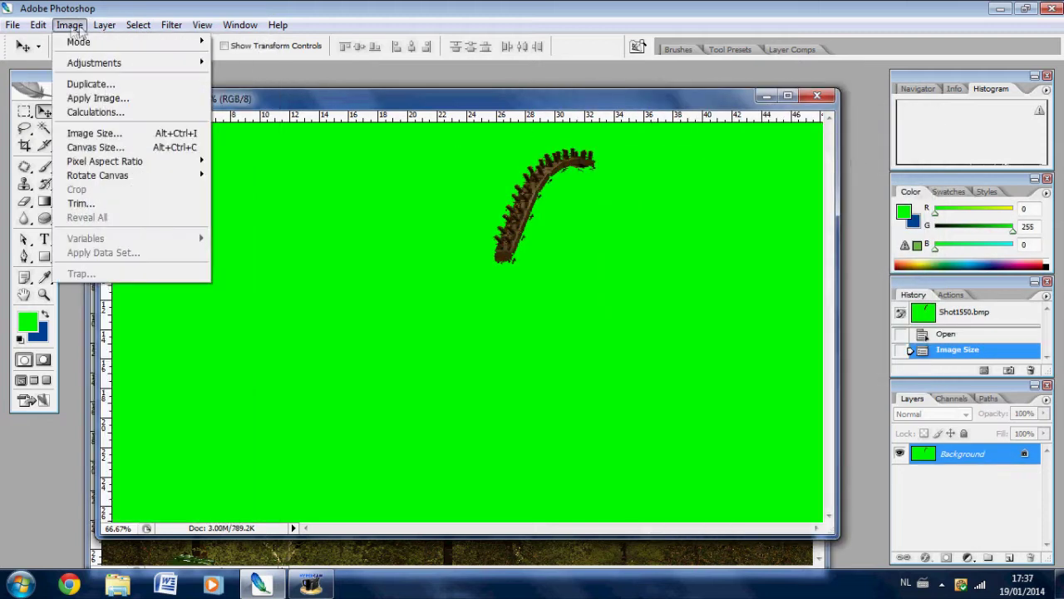
click(158, 155)
click(449, 316)
Convert the Shot1550.bmp background into a regular layer and add a layer mask from the green selection.
key(v)
right_click(939, 453)
click(836, 318)
key(Return)
click(946, 557)
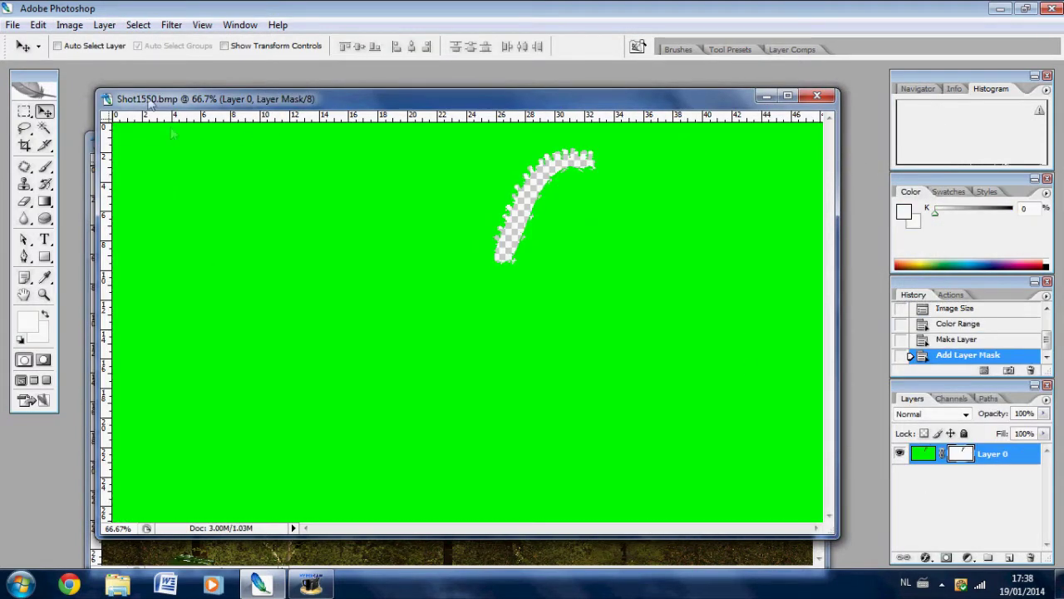
click(69, 24)
mouse_move(96, 60)
click(274, 330)
click(38, 24)
click(66, 40)
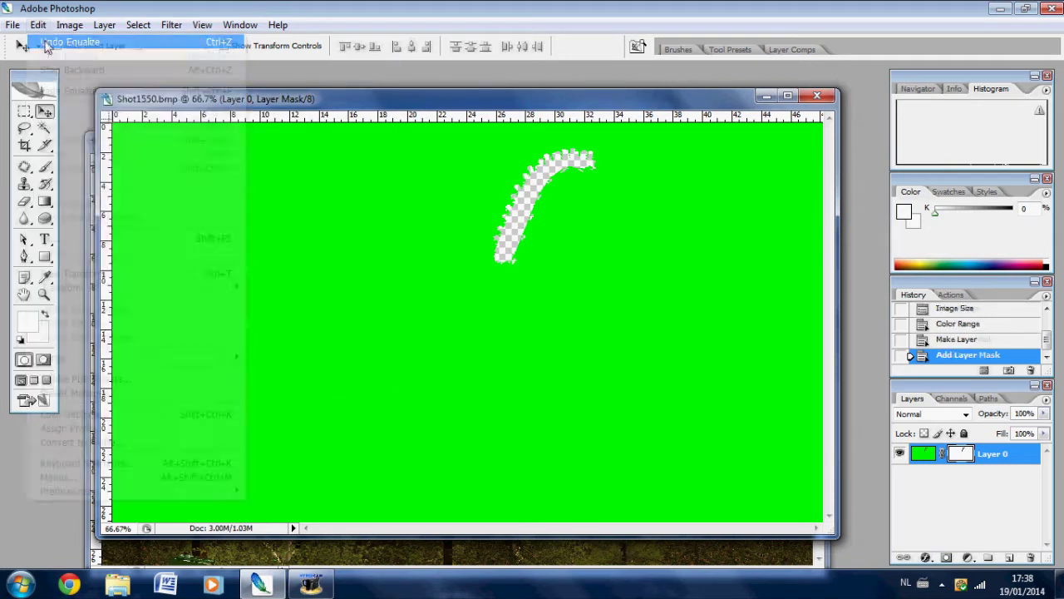
Invert the Shot1550 layer mask to isolate the train and place it along the tall hill's track in School.png.
click(69, 24)
click(258, 314)
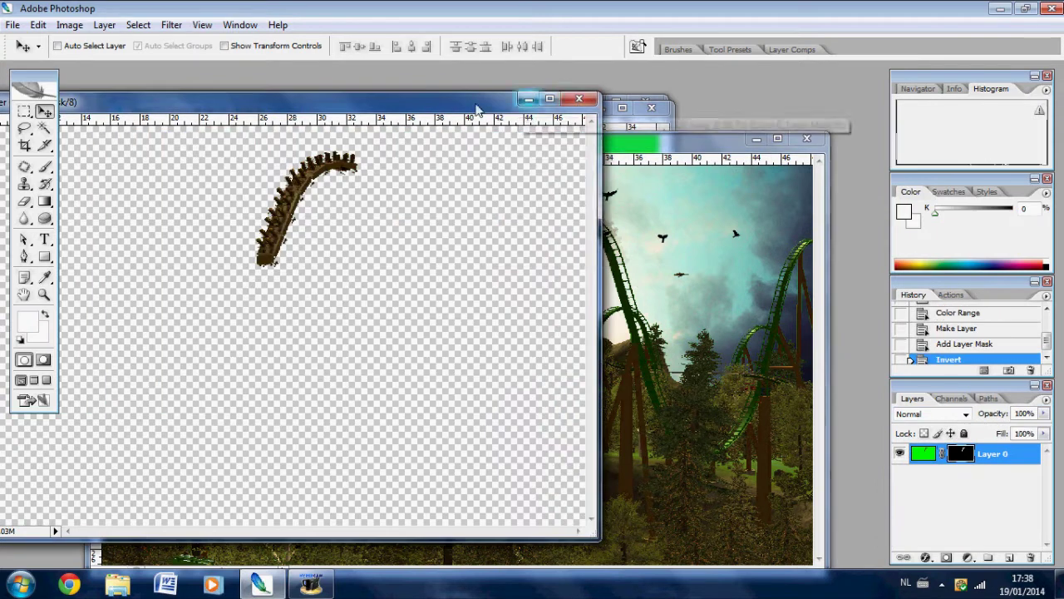
key(ctrl+w)
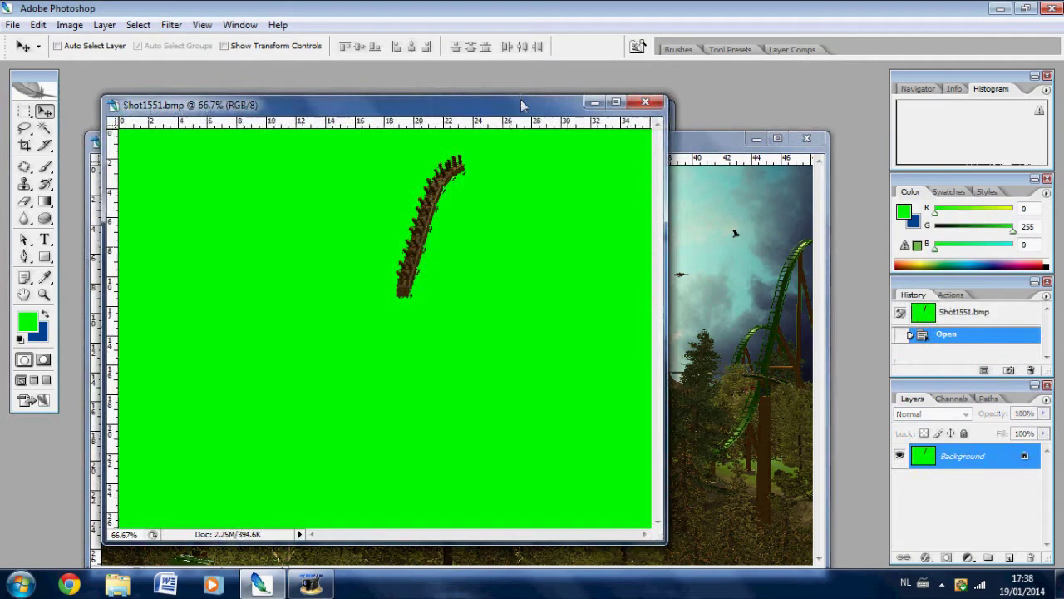
Resize Shot1551.bmp to a width of 1366 pixels and select its green background with Color Range.
click(70, 24)
click(109, 137)
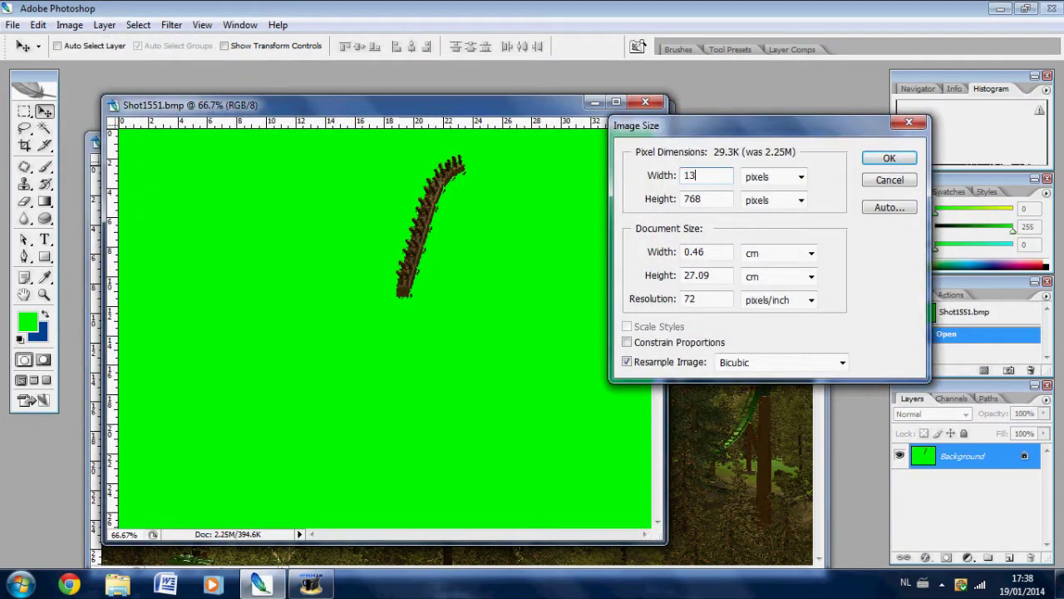
click(889, 158)
click(138, 24)
click(158, 155)
click(432, 313)
Isolate the Shot1551 train with an inverted layer mask and position it on the tall hill's ascending track in School.png.
right_click(965, 450)
click(832, 304)
click(656, 181)
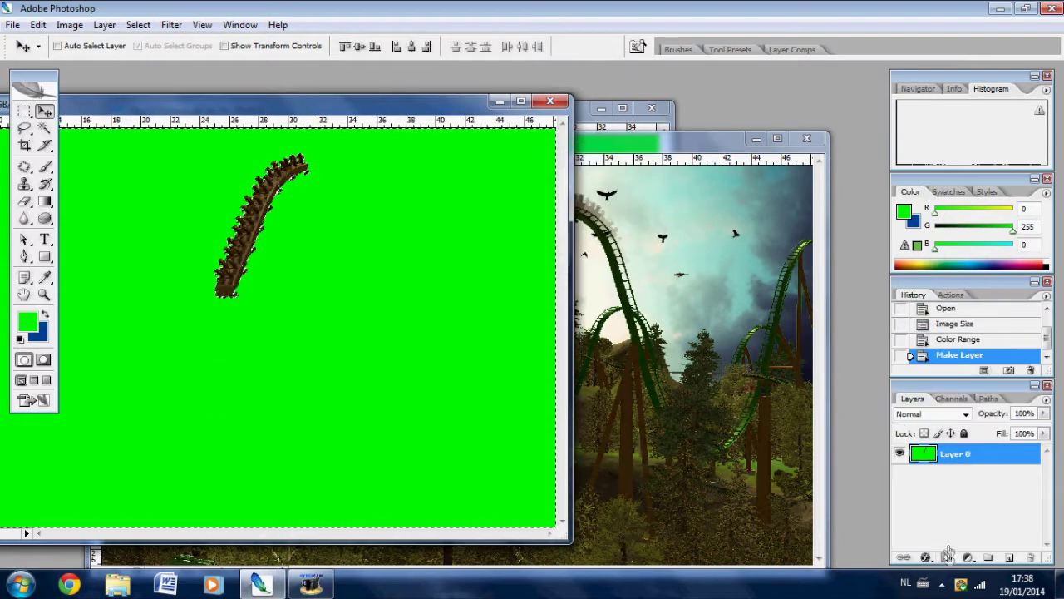
click(947, 557)
click(70, 24)
mouse_move(83, 62)
click(190, 380)
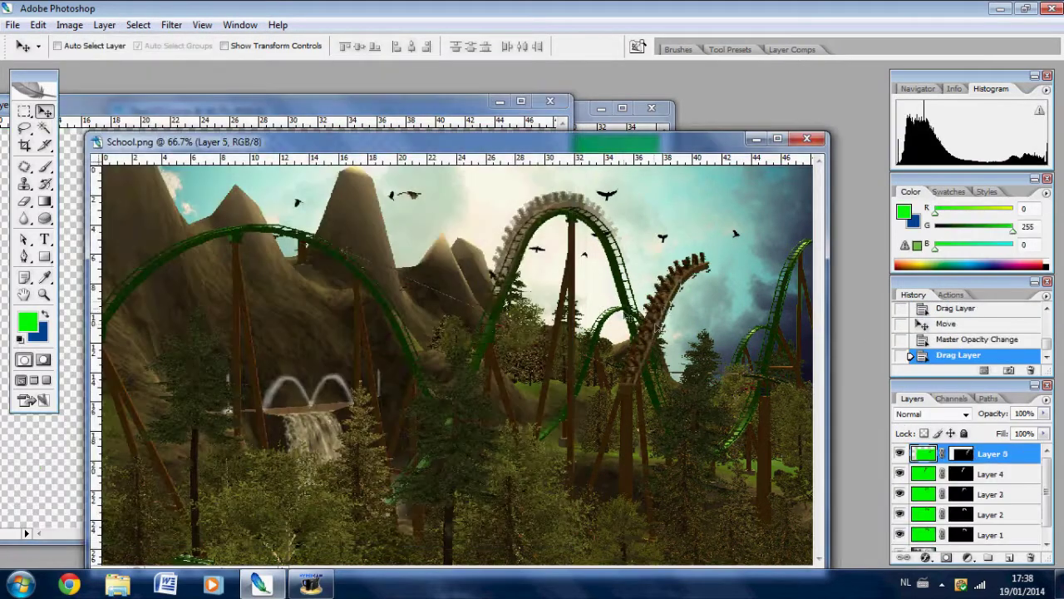
drag(671, 302, 517, 242)
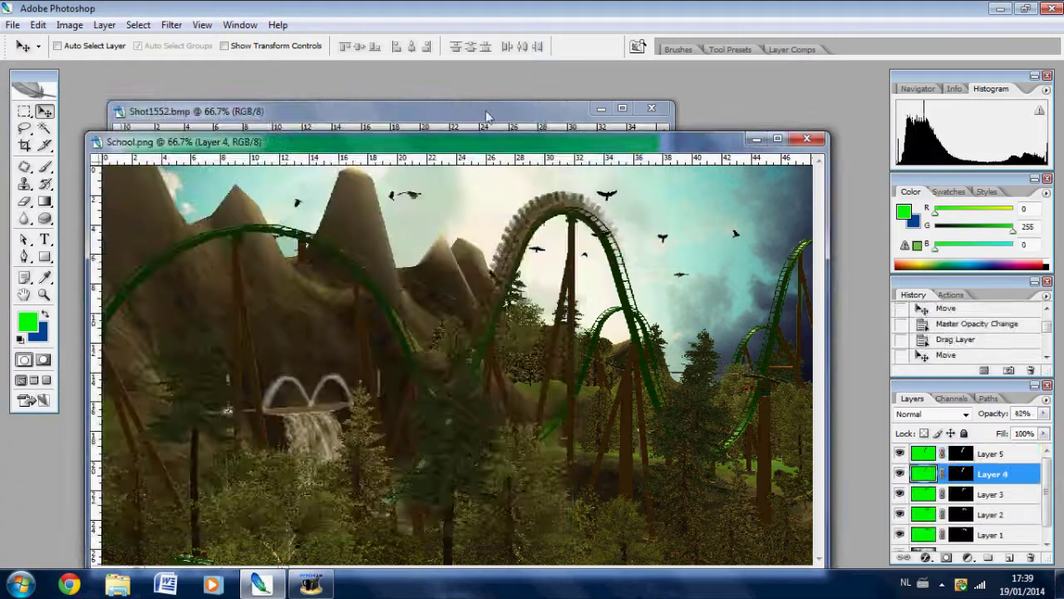
Resize Shot1552.bmp to a width of 1366 pixels and select its green background with Color Range at fuzziness 180.
drag(452, 108, 431, 87)
click(70, 24)
click(110, 138)
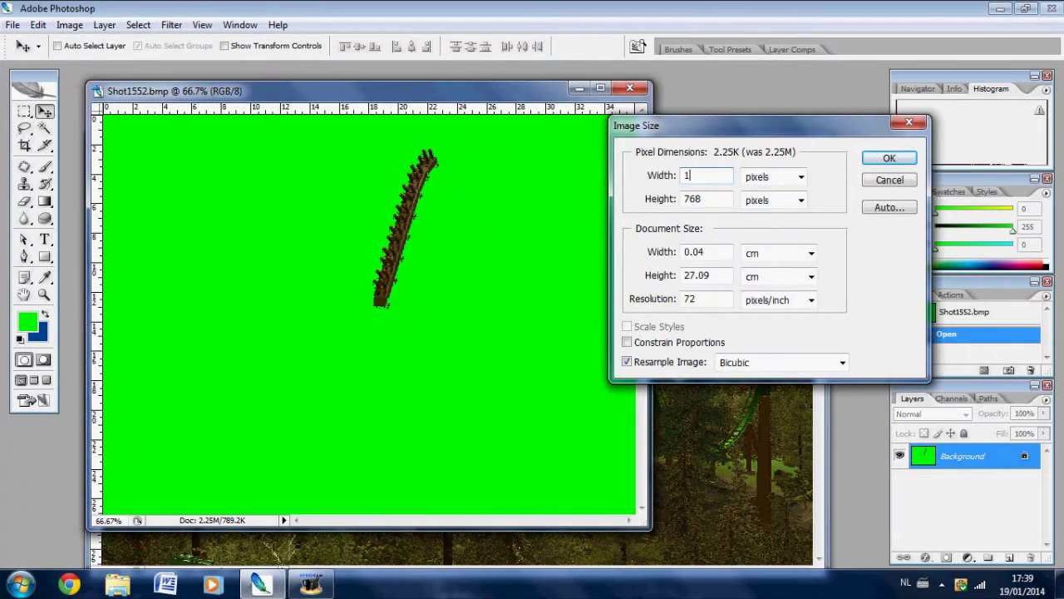
key(Return)
click(138, 24)
click(249, 151)
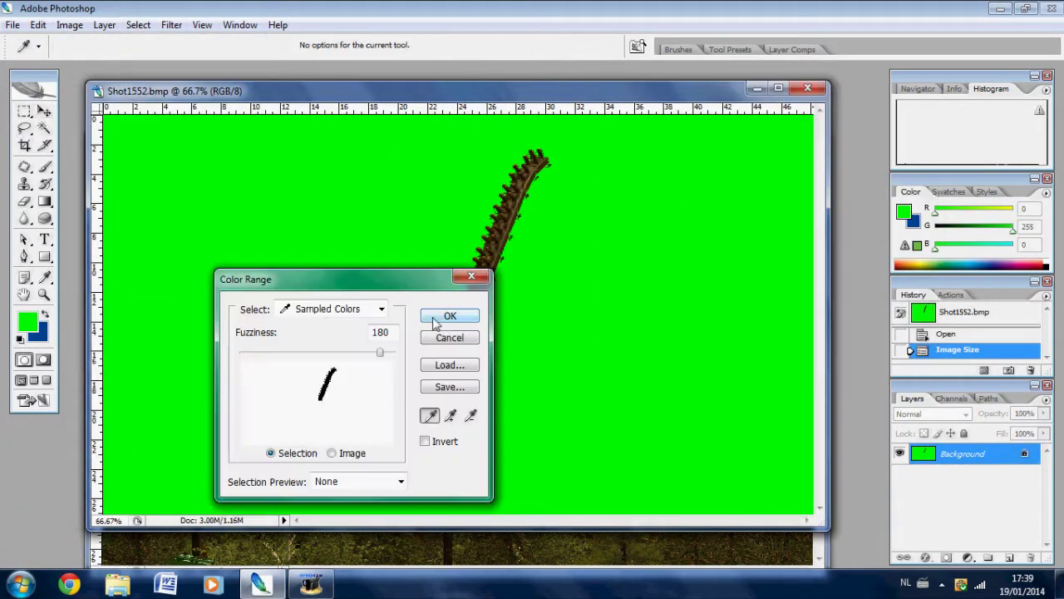
click(449, 318)
Isolate the Shot1552 train with an inverted layer mask and place it on the lower part of the tall hill's ascending track in School.png.
drag(582, 90, 452, 96)
right_click(989, 454)
click(823, 266)
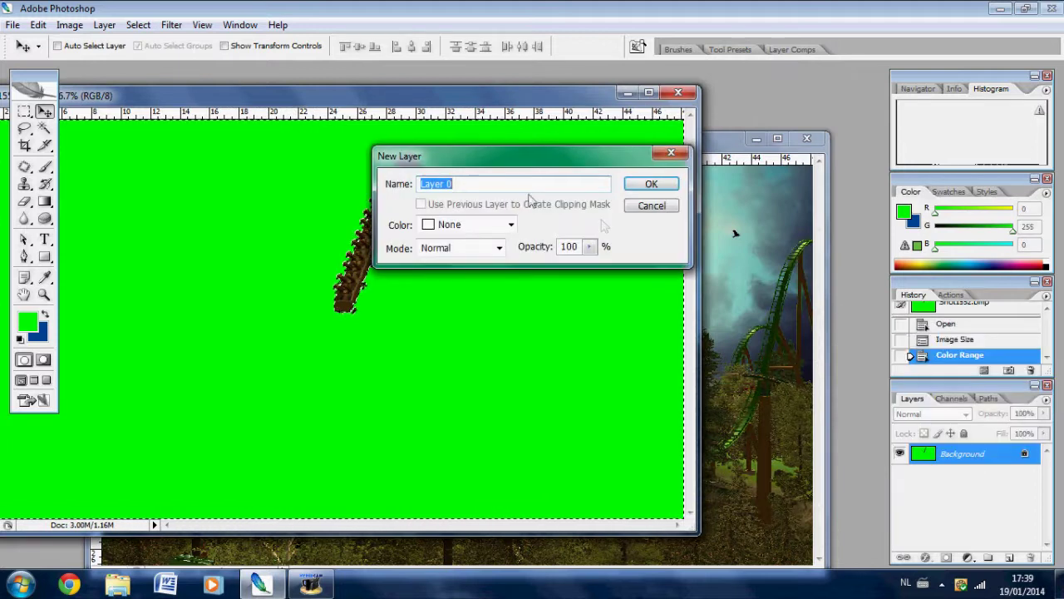
key(Return)
click(946, 557)
click(69, 24)
mouse_move(95, 62)
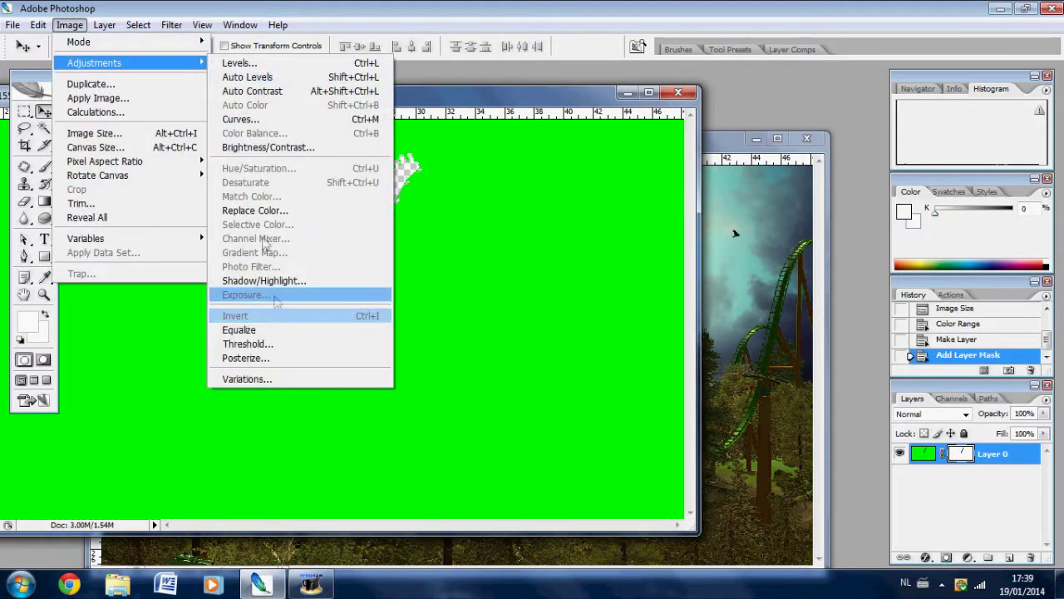
click(250, 318)
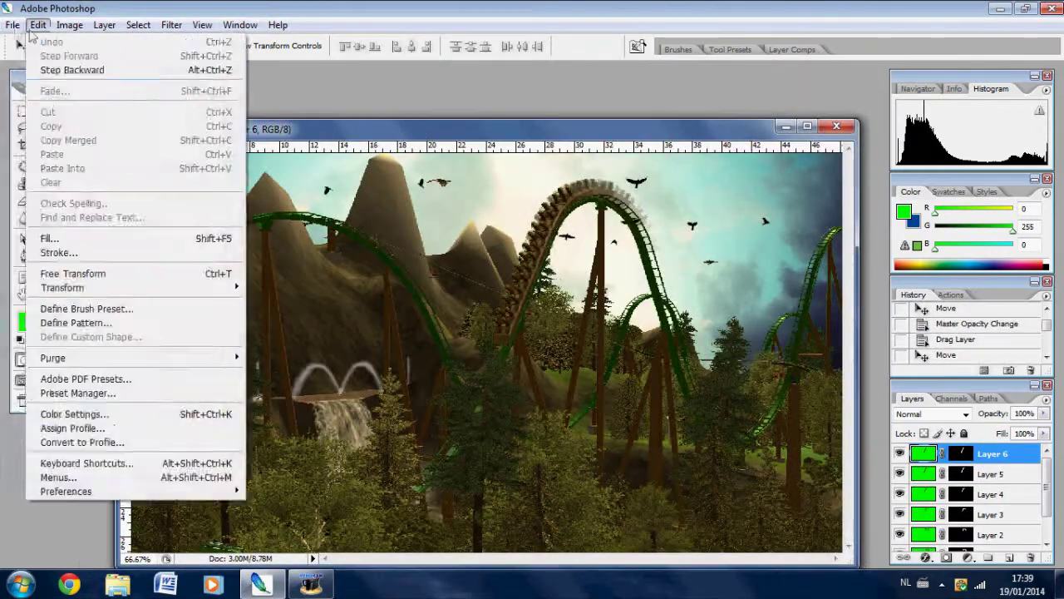
Save the layered composite in PNG format as School in the Gimp folder, replacing the existing School.png.
mouse_move(12, 24)
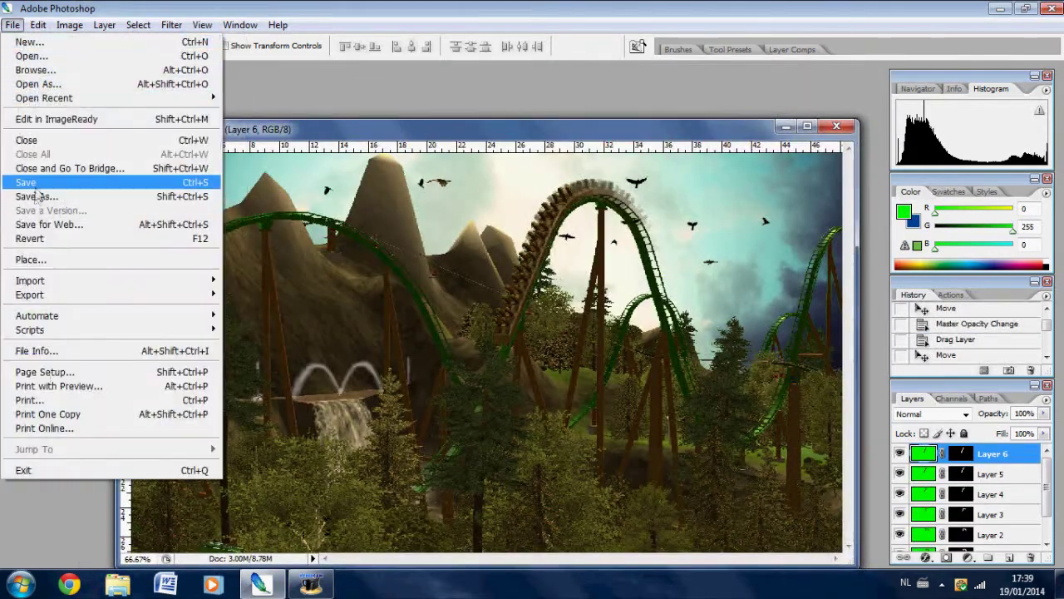
click(34, 196)
click(466, 348)
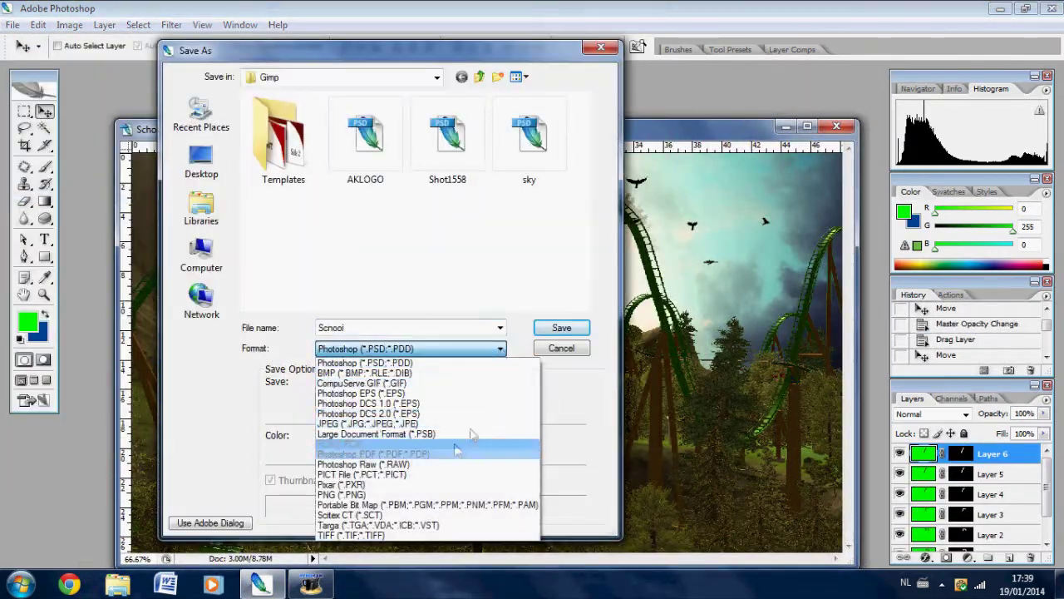
click(446, 495)
scroll(449, 208, down, 5)
click(447, 179)
click(562, 328)
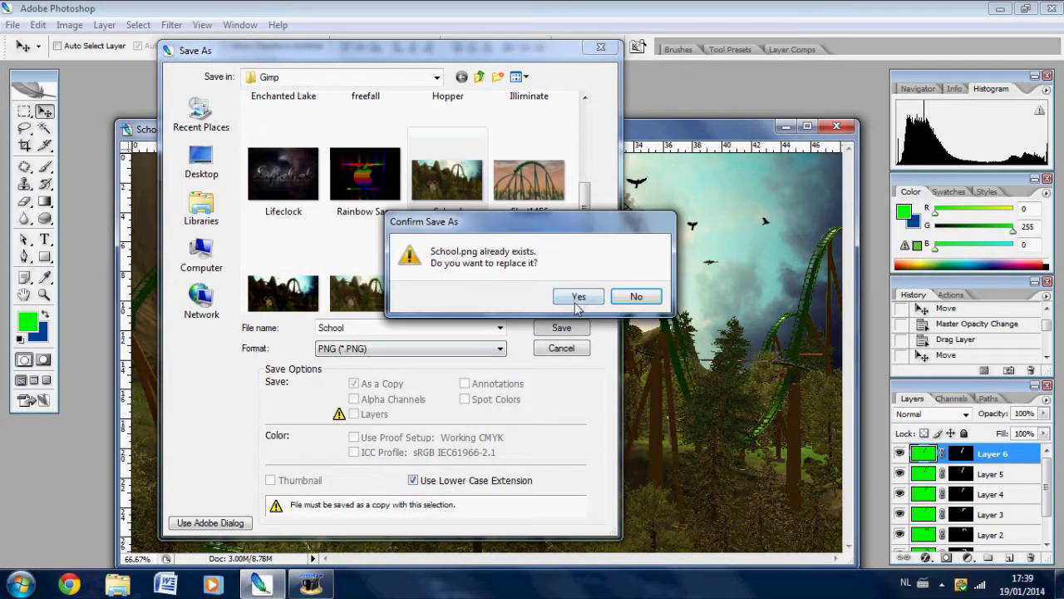
click(578, 296)
click(577, 278)
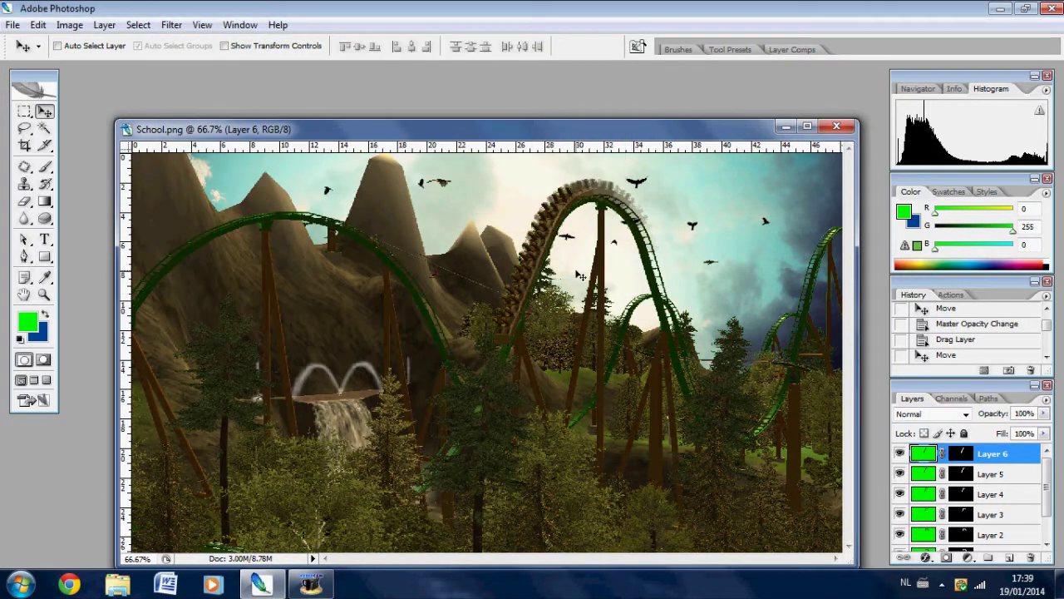
Close the layered School.png document and reopen the saved School.png from the Gimp folder.
key(ctrl+w)
click(547, 239)
click(13, 24)
click(18, 53)
drag(593, 137, 589, 256)
click(370, 187)
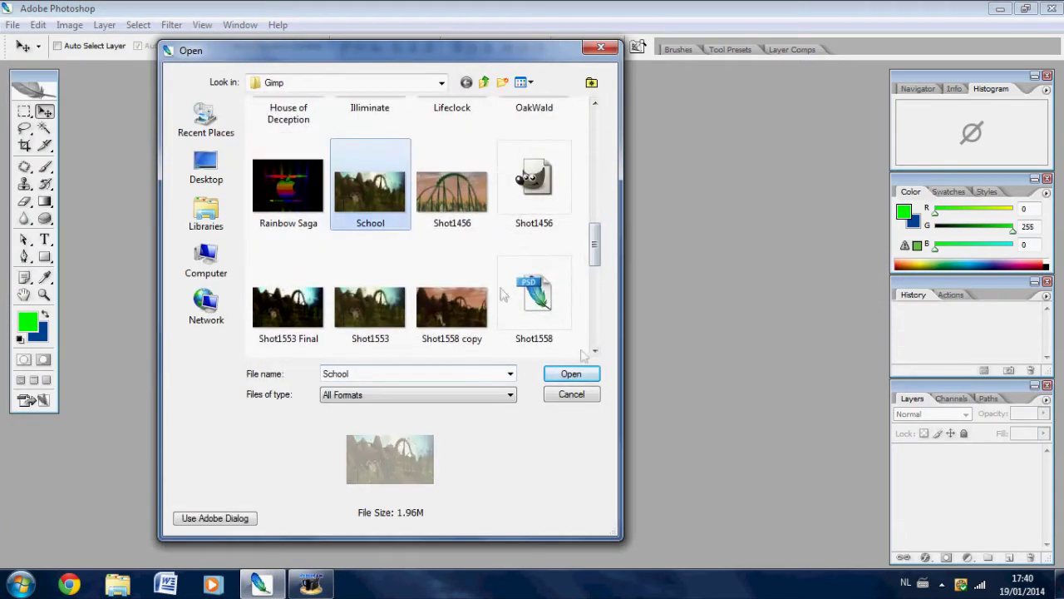
key(Return)
Apply an S-shaped RGB curve that darkens the shadows and lifts the highlights, with the upper point at input 198, output 222.
click(70, 24)
mouse_move(94, 62)
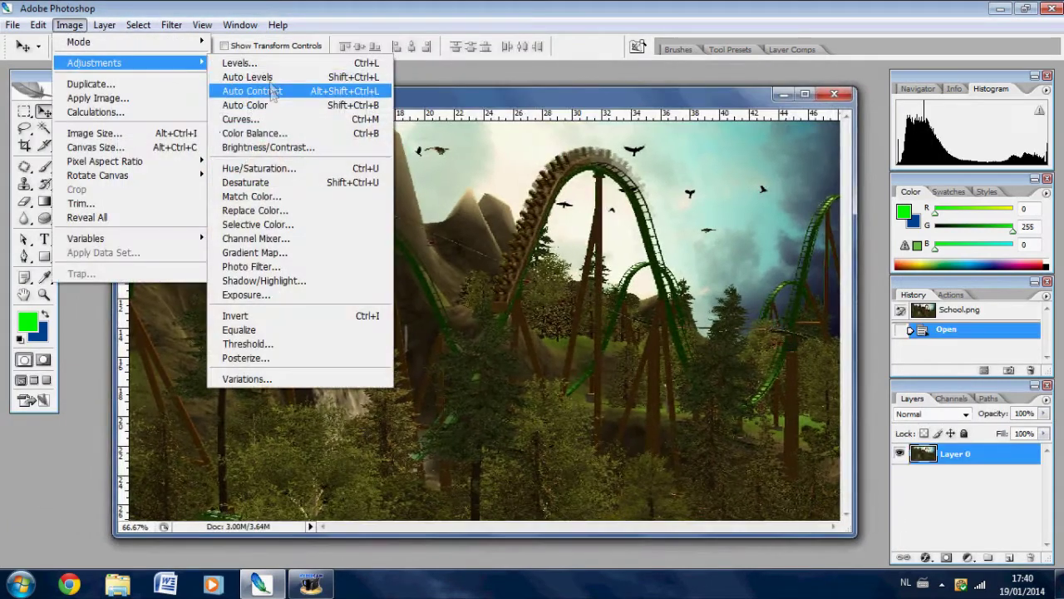
click(281, 120)
click(216, 323)
click(281, 241)
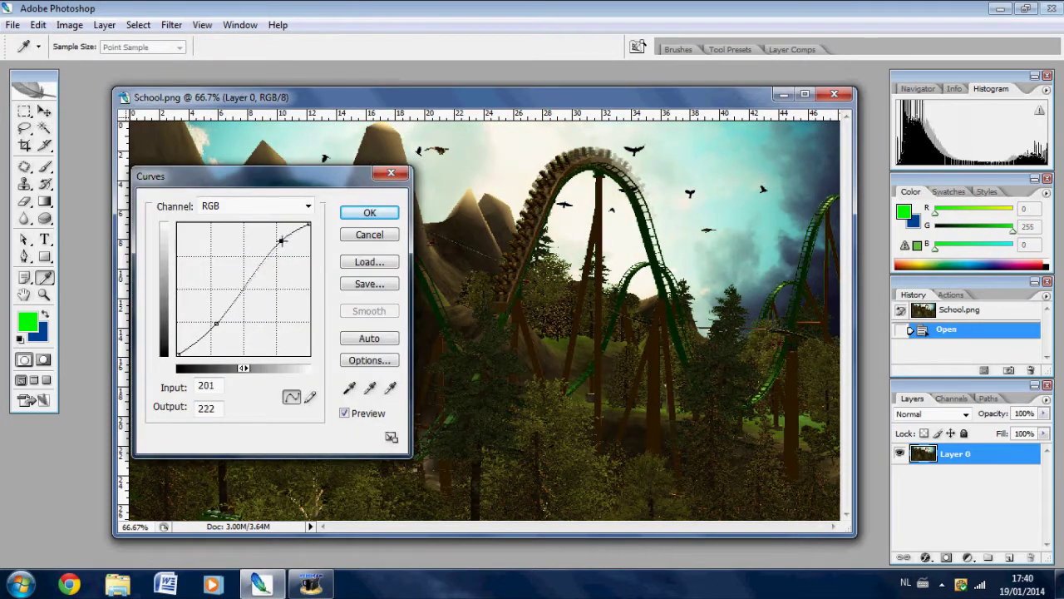
drag(220, 325, 217, 330)
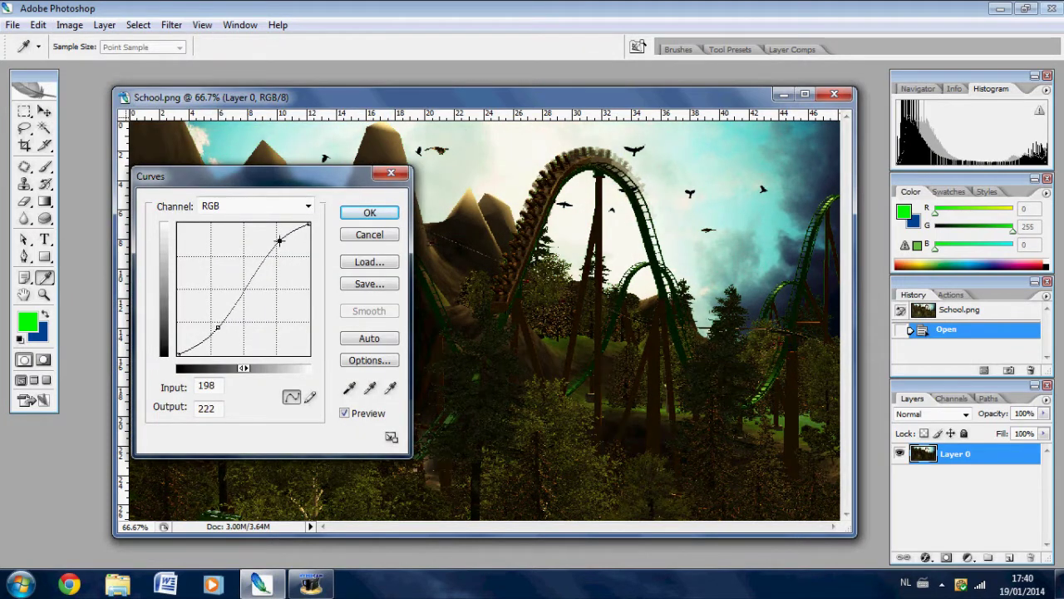
click(369, 212)
Apply Color Balance to the midtones with levels +18, -5 and +14, preserving luminosity.
click(70, 24)
mouse_move(94, 63)
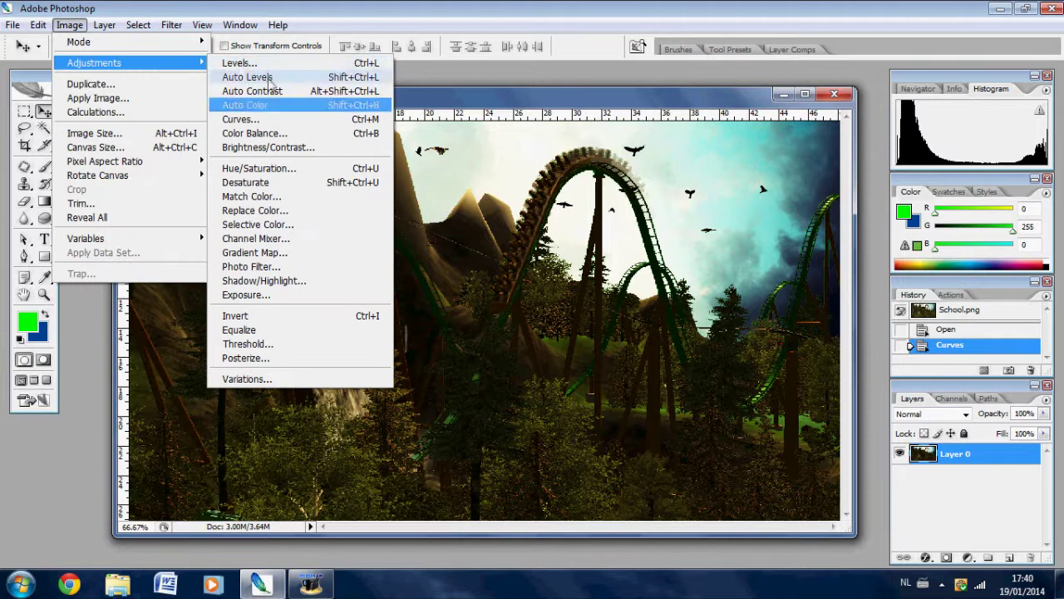
click(255, 133)
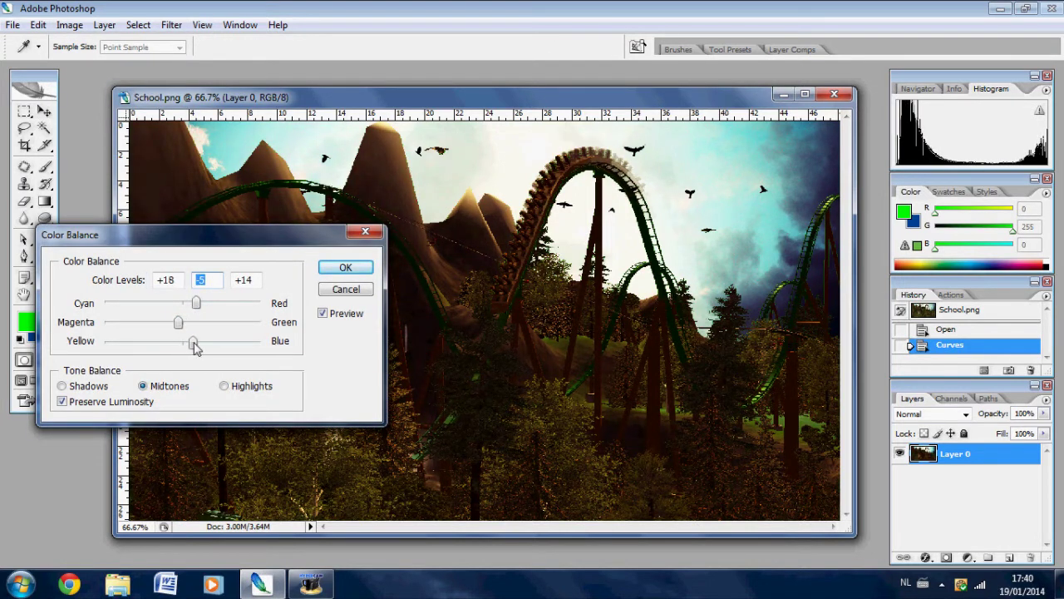
click(345, 267)
Adjust the image to brightness -6 and contrast +12.
click(70, 24)
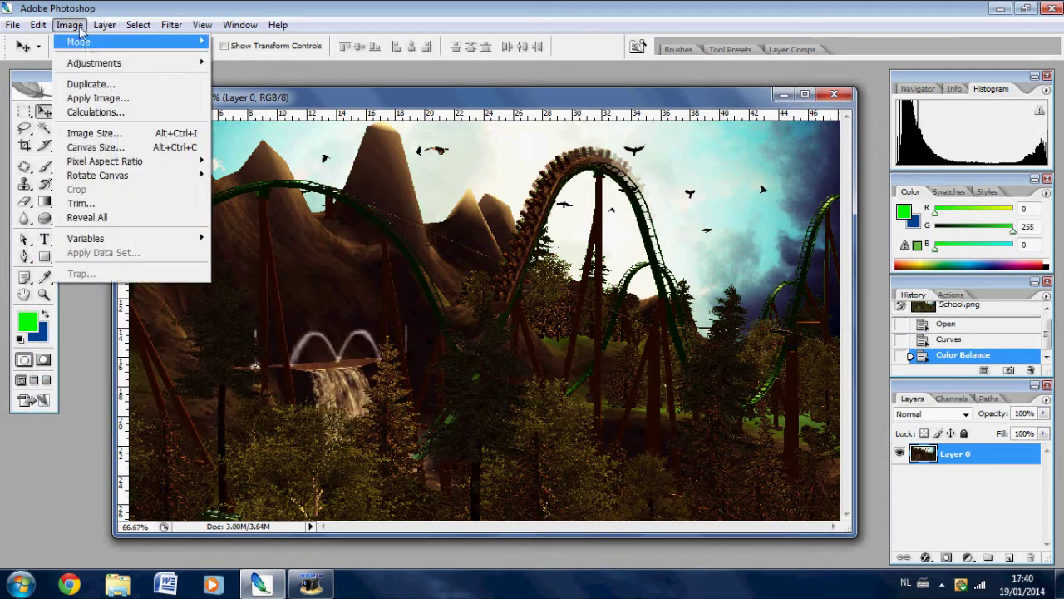
mouse_move(94, 62)
click(255, 150)
drag(494, 210, 492, 208)
drag(498, 249, 506, 254)
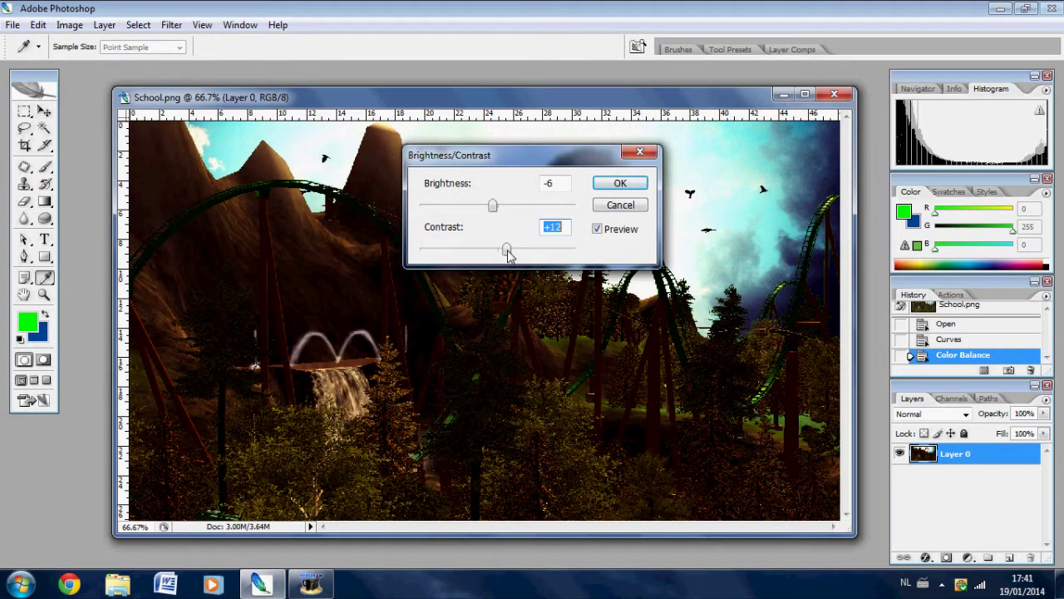
key(Return)
Try the Auto Color adjustment on the School.png image.
click(70, 25)
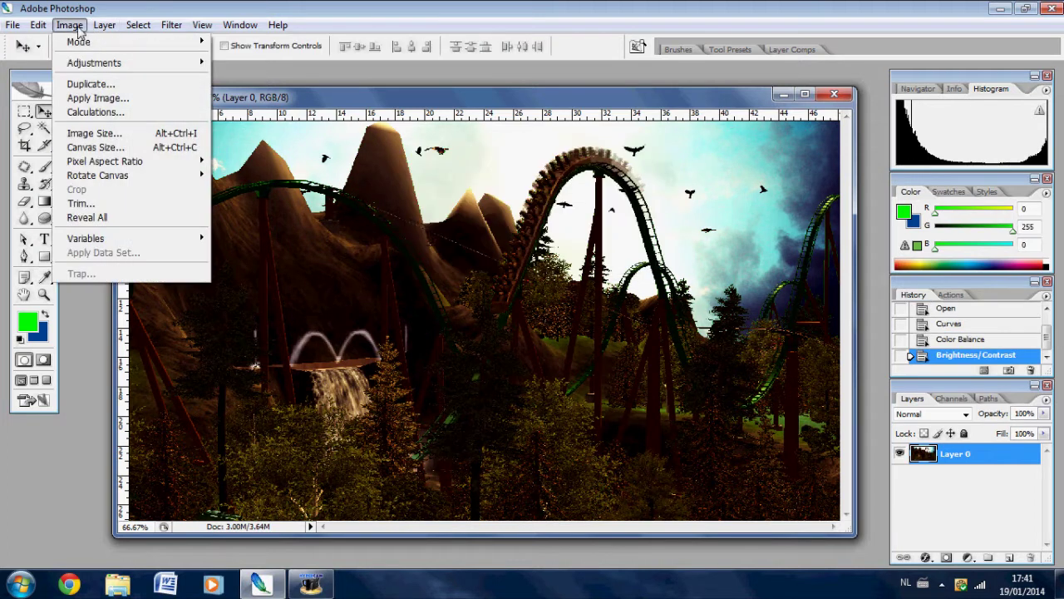
mouse_move(94, 64)
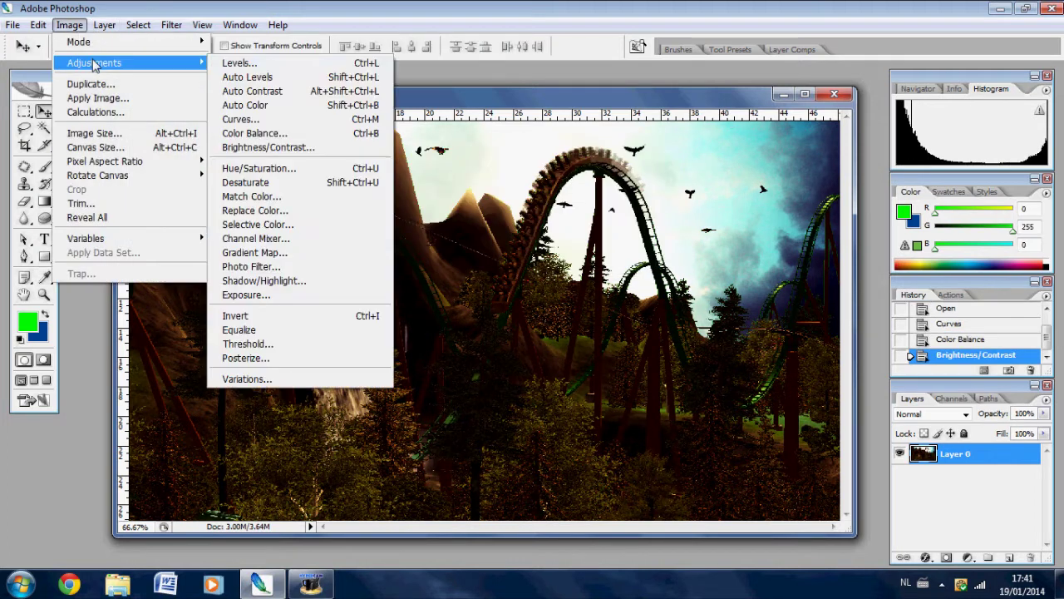
click(265, 110)
click(39, 25)
click(46, 41)
Save the color-corrected image as a PNG over the existing School.png in the Gimp folder.
click(12, 25)
click(34, 196)
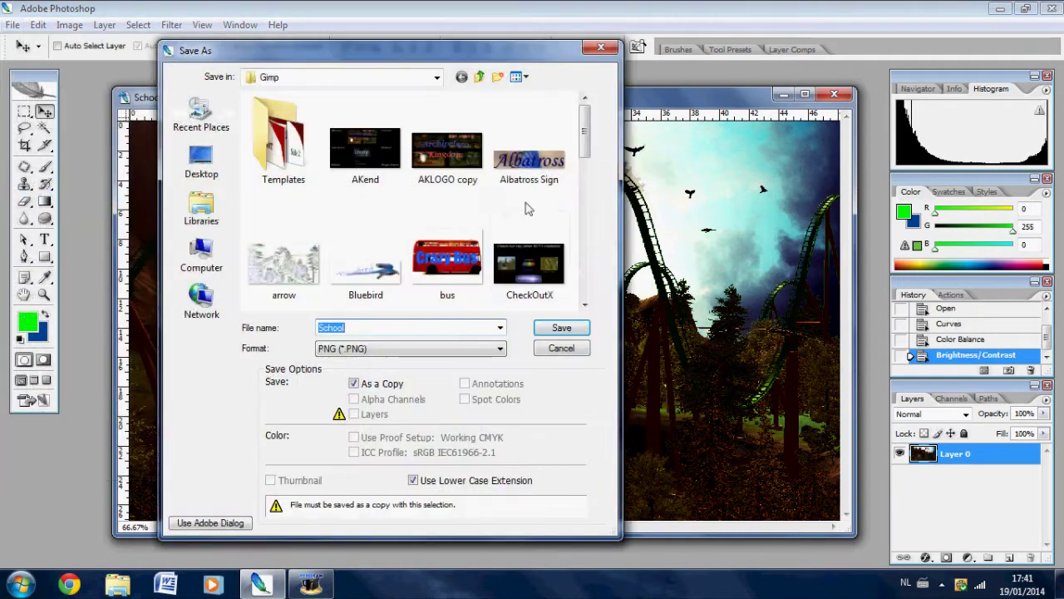
drag(584, 150, 587, 220)
click(561, 327)
click(579, 296)
click(578, 278)
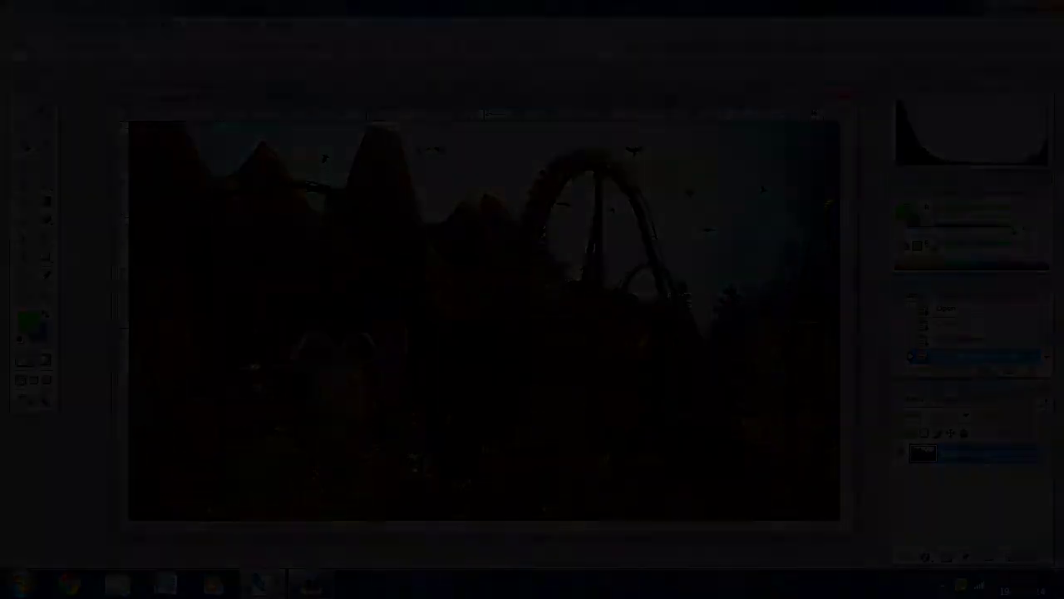